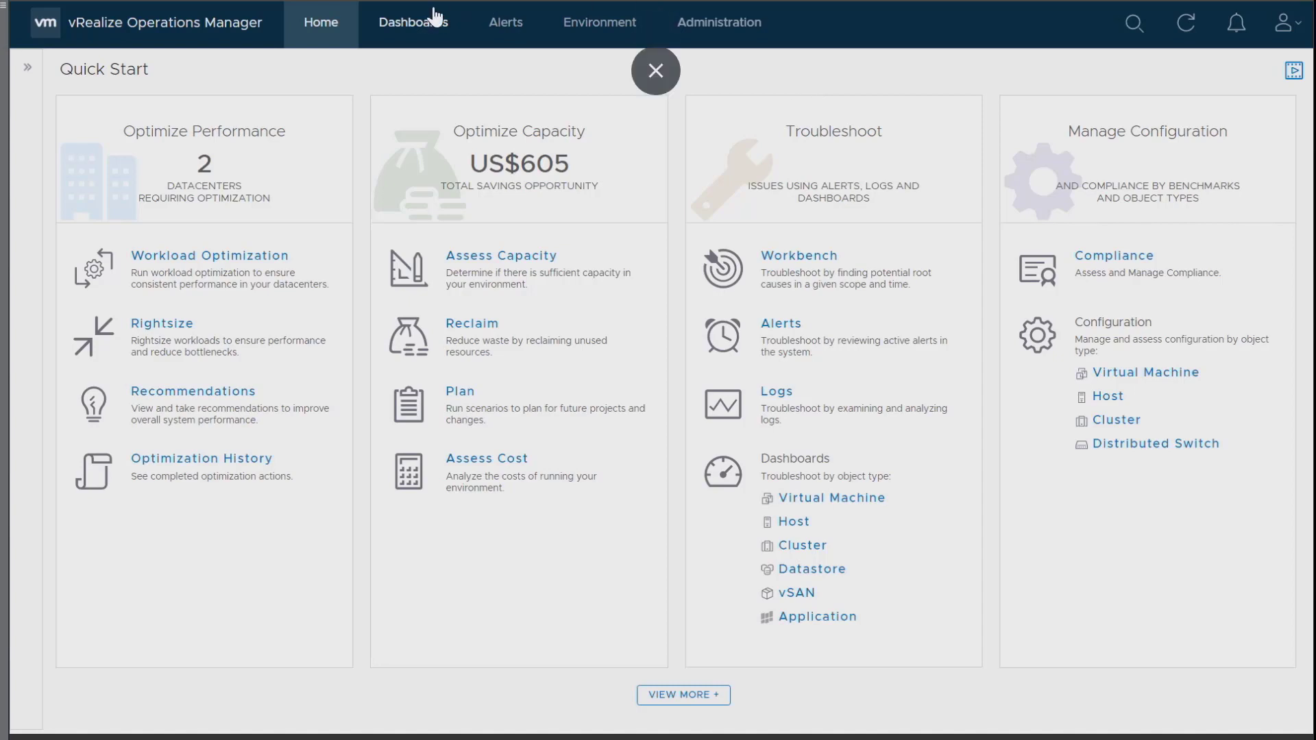
{"action": "left_click", "coordinate": [421, 25]}
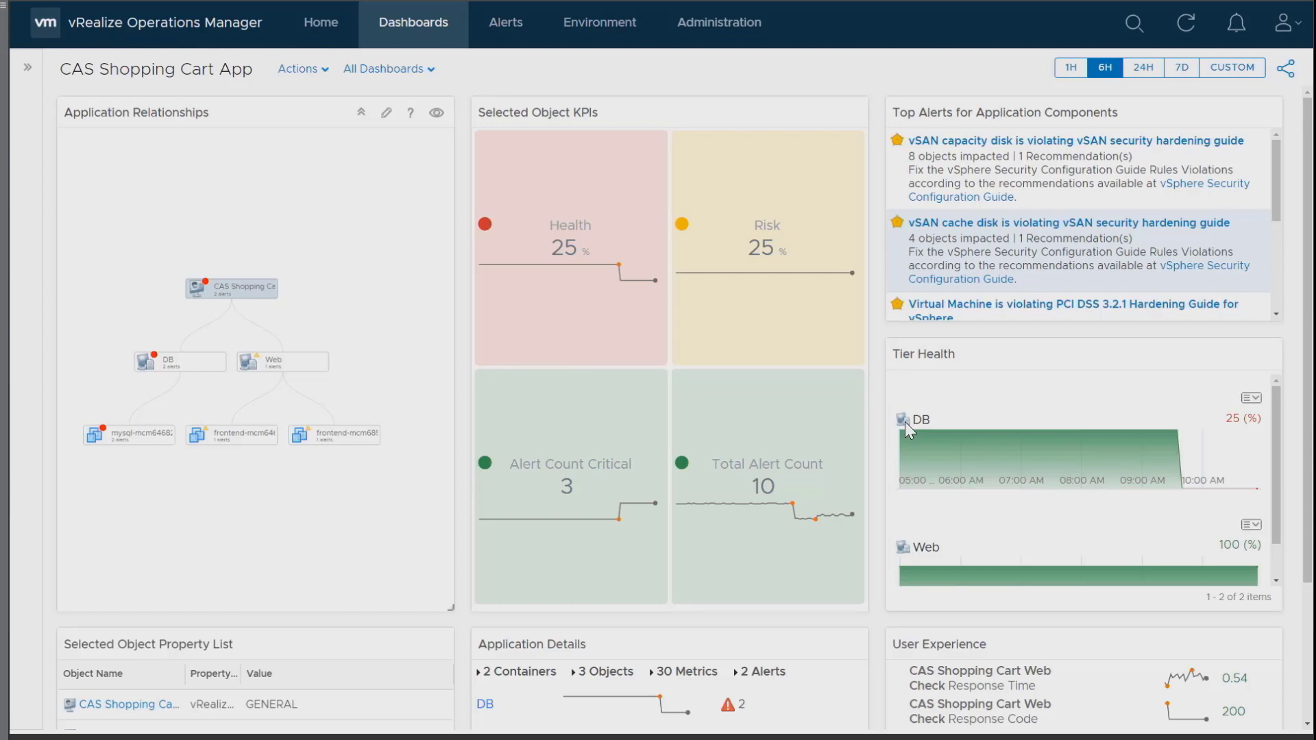
{"action": "left_click", "coordinate": [130, 437]}
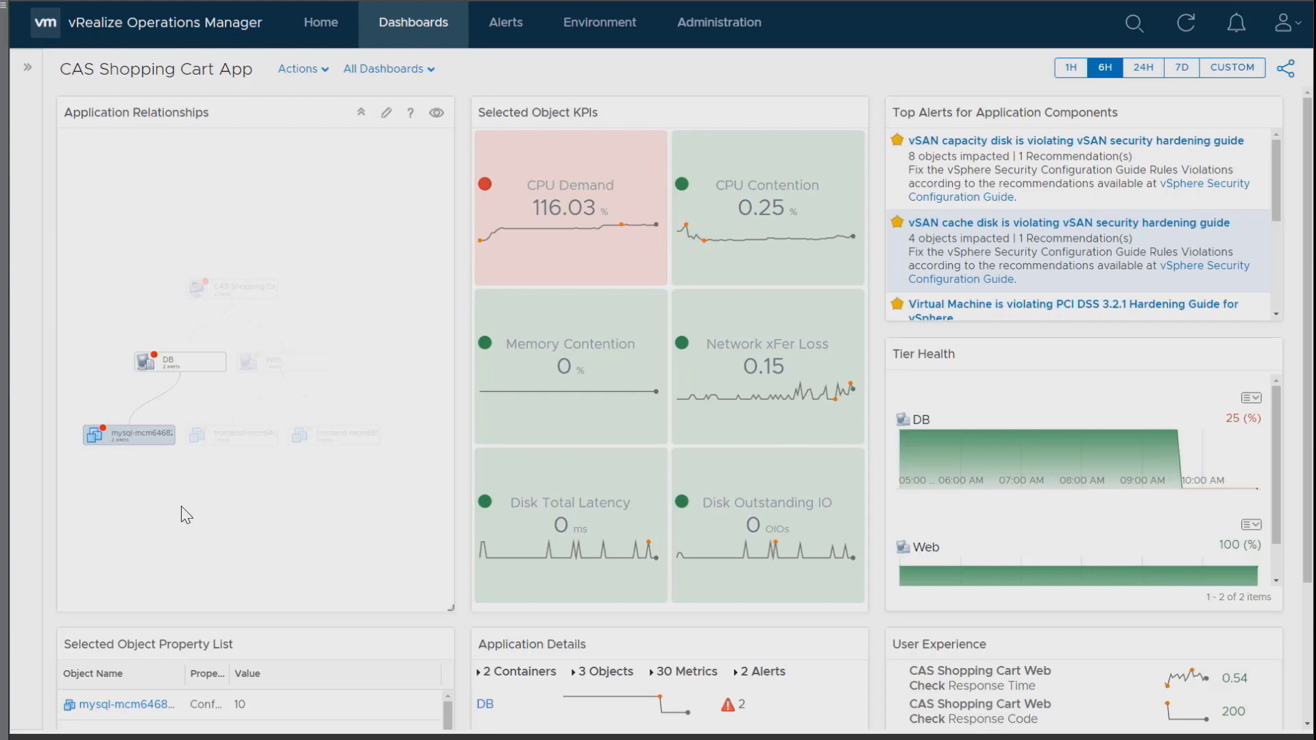
{"action": "mouse_move", "coordinate": [147, 452]}
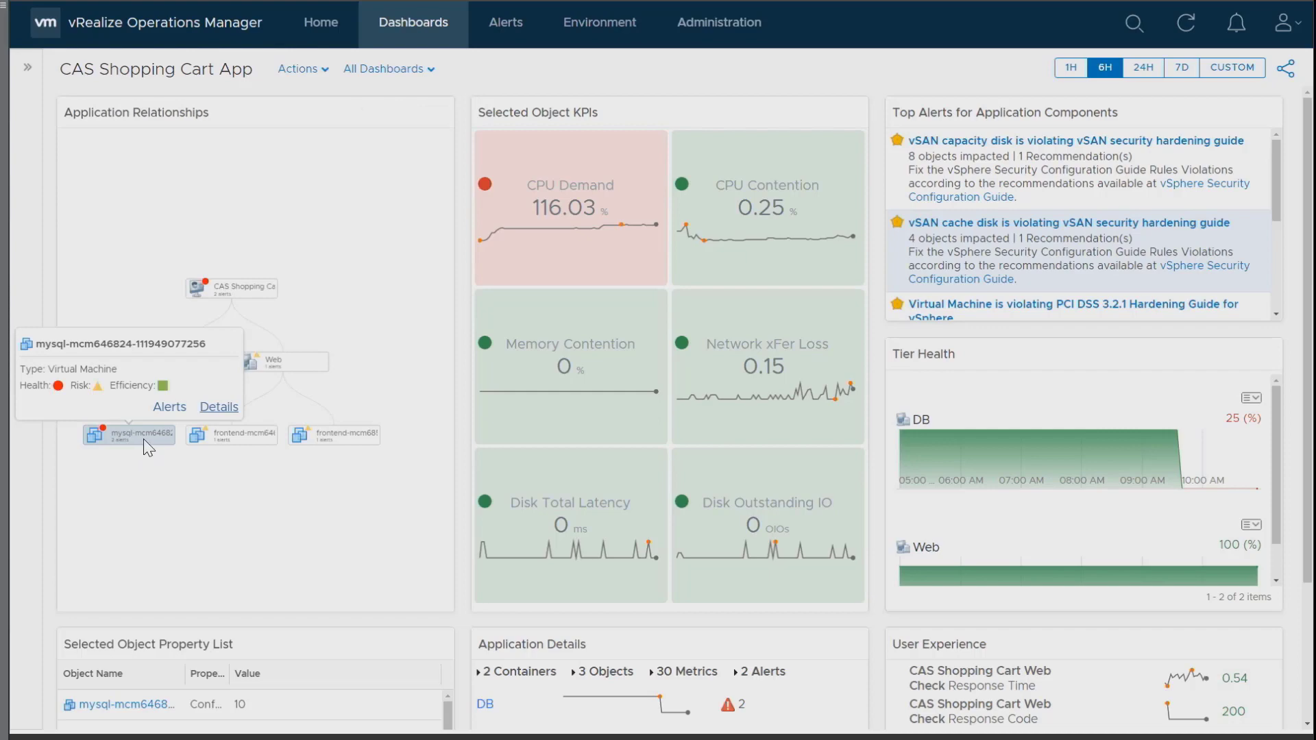
{"action": "left_click", "coordinate": [218, 410]}
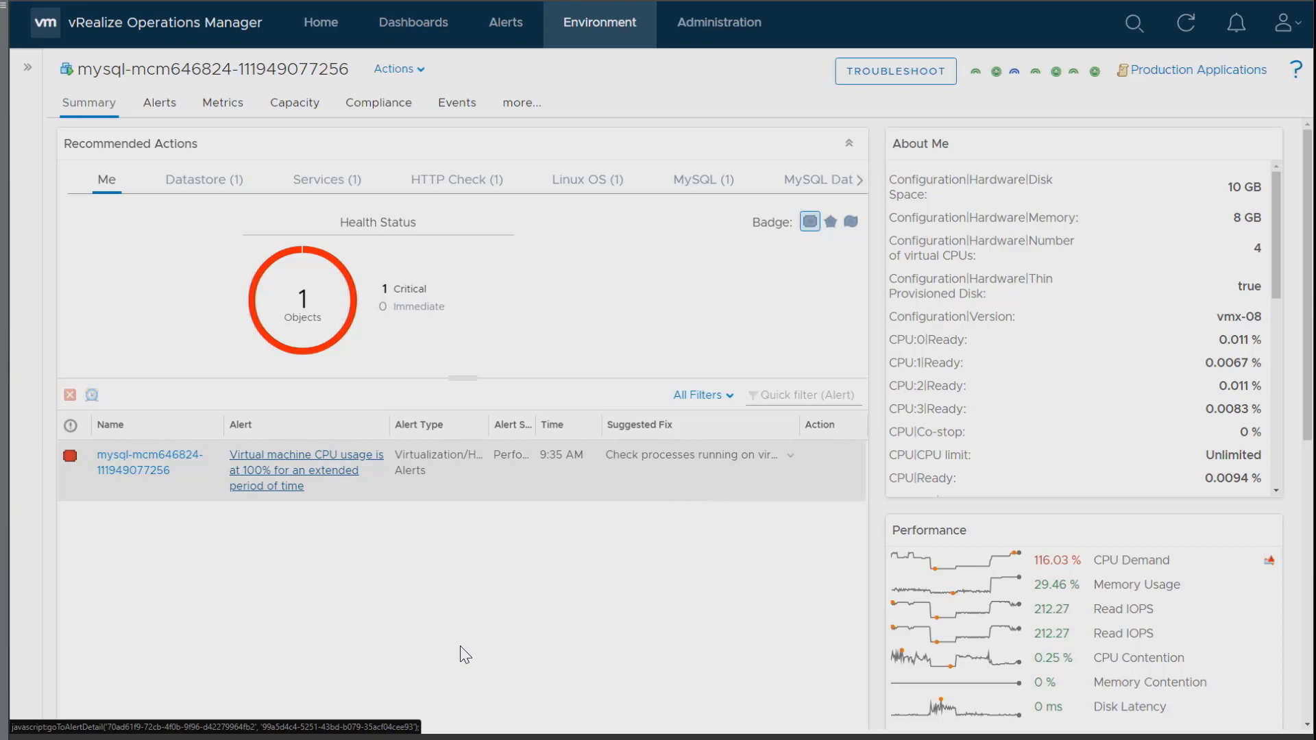
{"action": "left_click", "coordinate": [294, 471]}
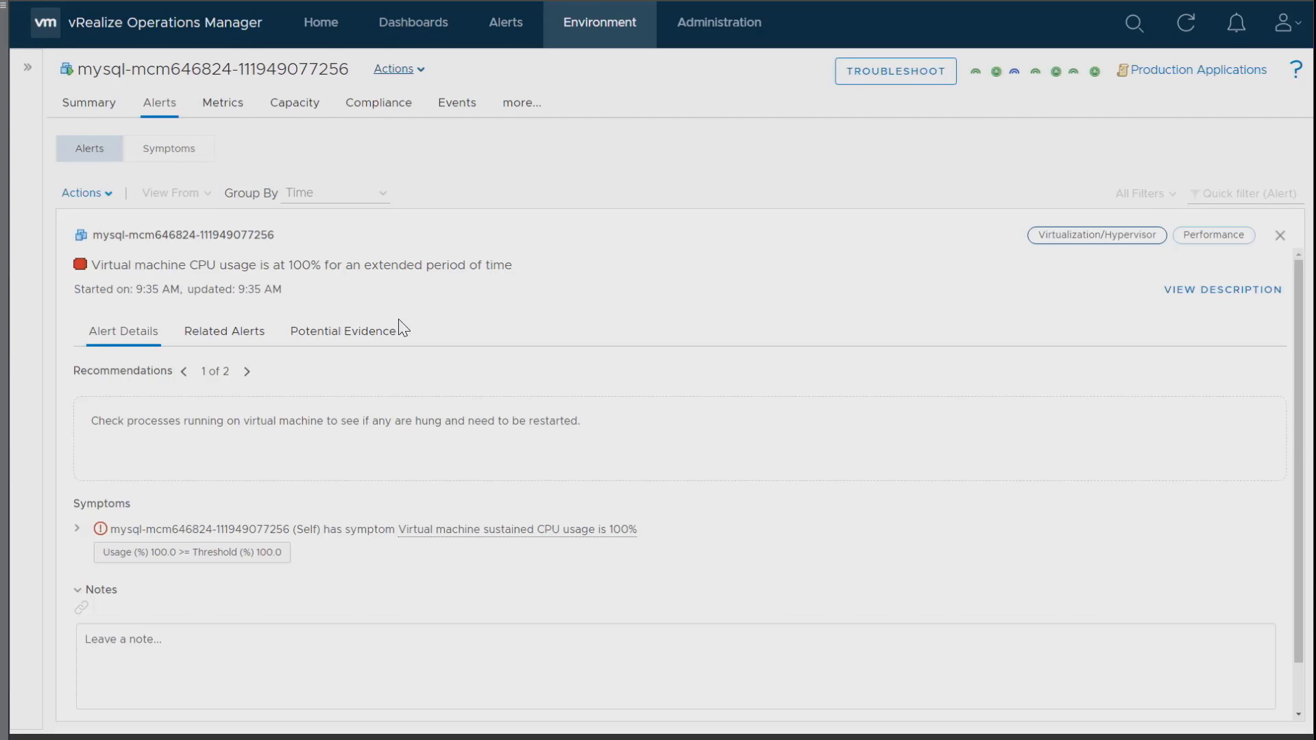
Step: Run Get Top Processes on the mysql virtual machine for 10 processes, review the list and close it
{"action": "left_click", "coordinate": [401, 72]}
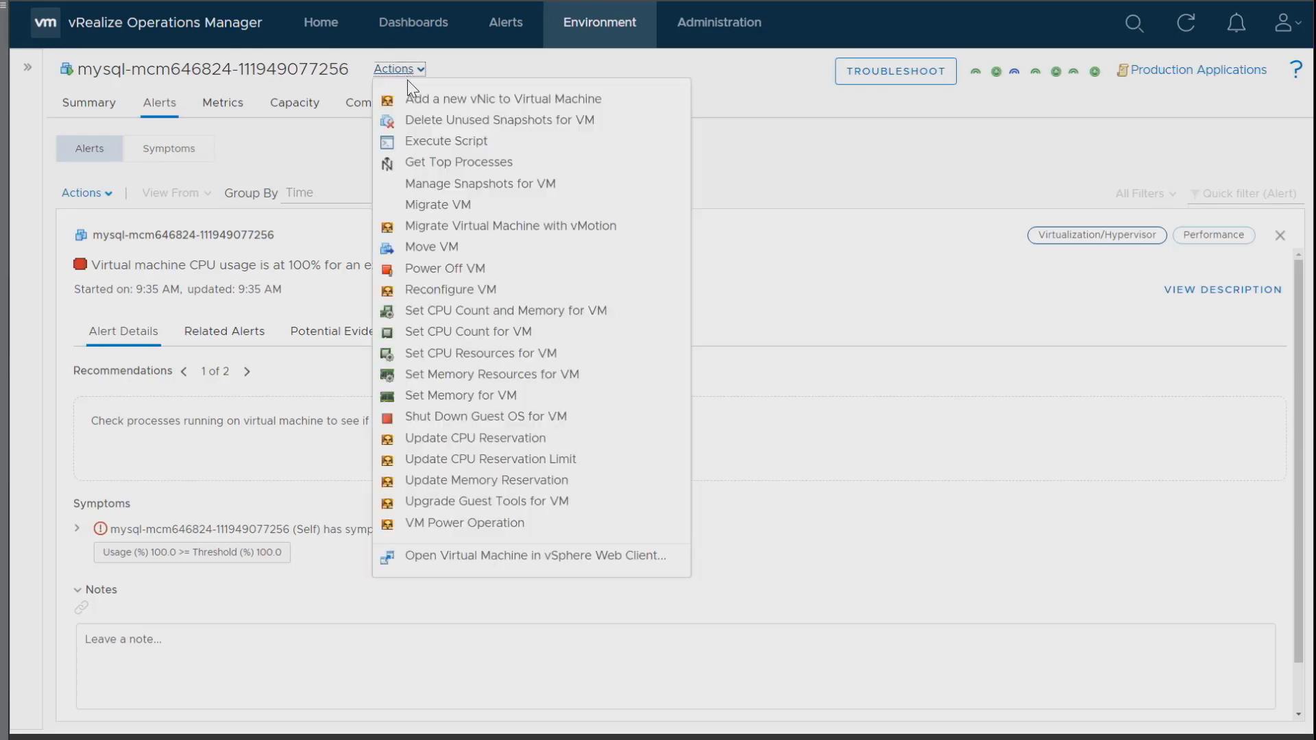
{"action": "left_click", "coordinate": [441, 166]}
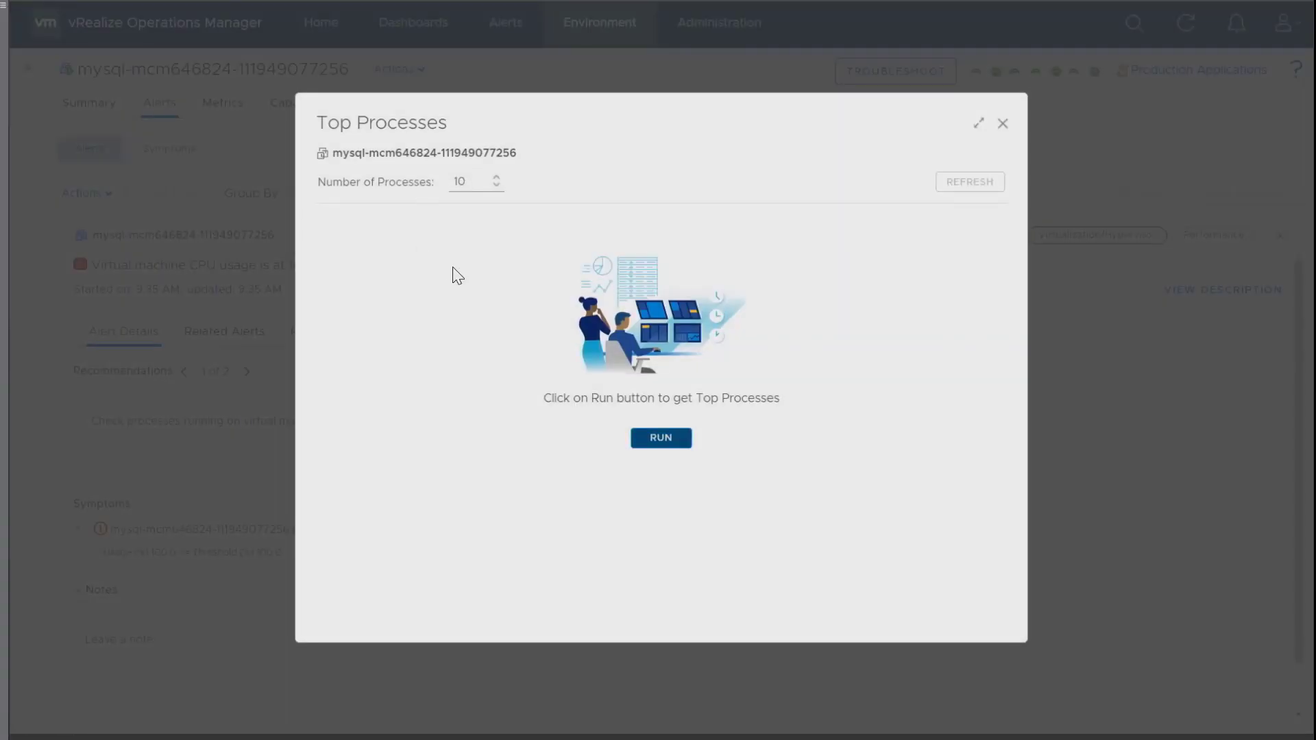
{"action": "left_click", "coordinate": [654, 440]}
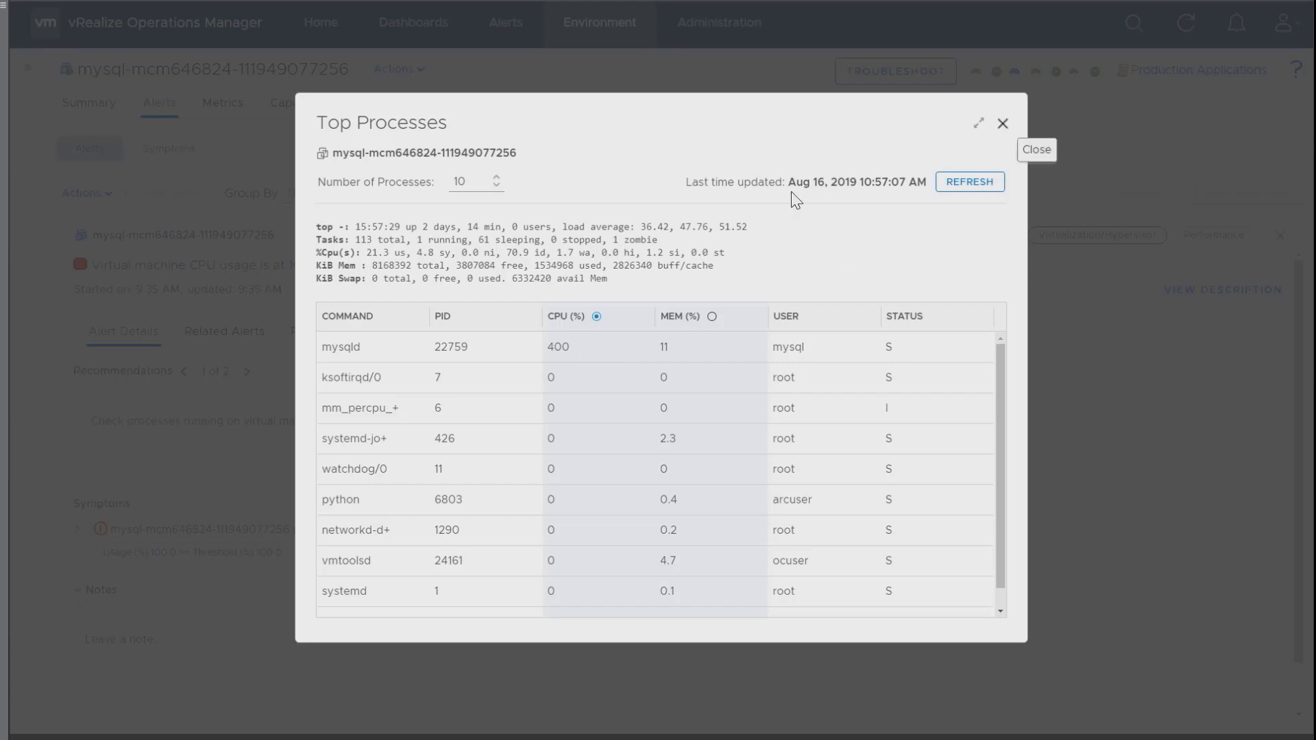
{"action": "left_click", "coordinate": [1003, 125]}
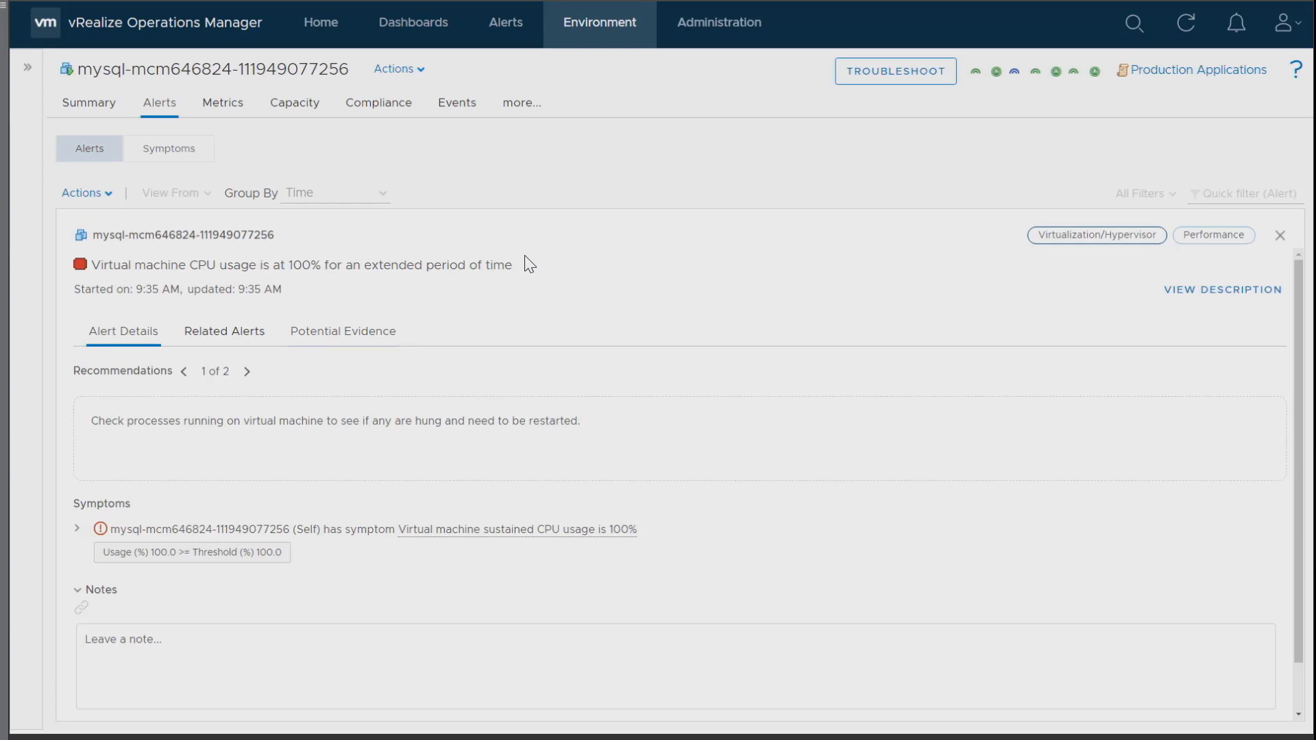
Step: Examine the CPU alert's potential evidence, including its events, property changes and anomalous metrics
{"action": "left_click", "coordinate": [337, 332]}
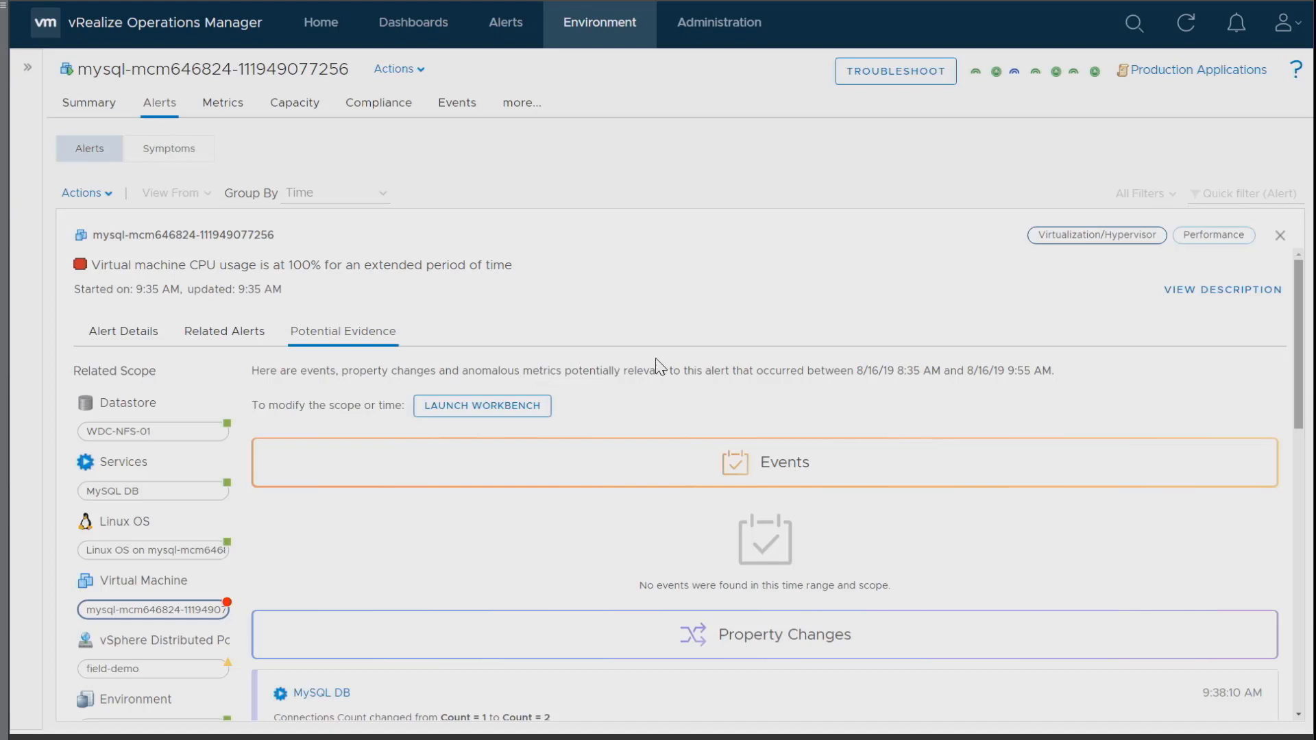
{"action": "scroll", "coordinate": [1302, 328], "scroll_direction": "down", "scroll_amount": 10}
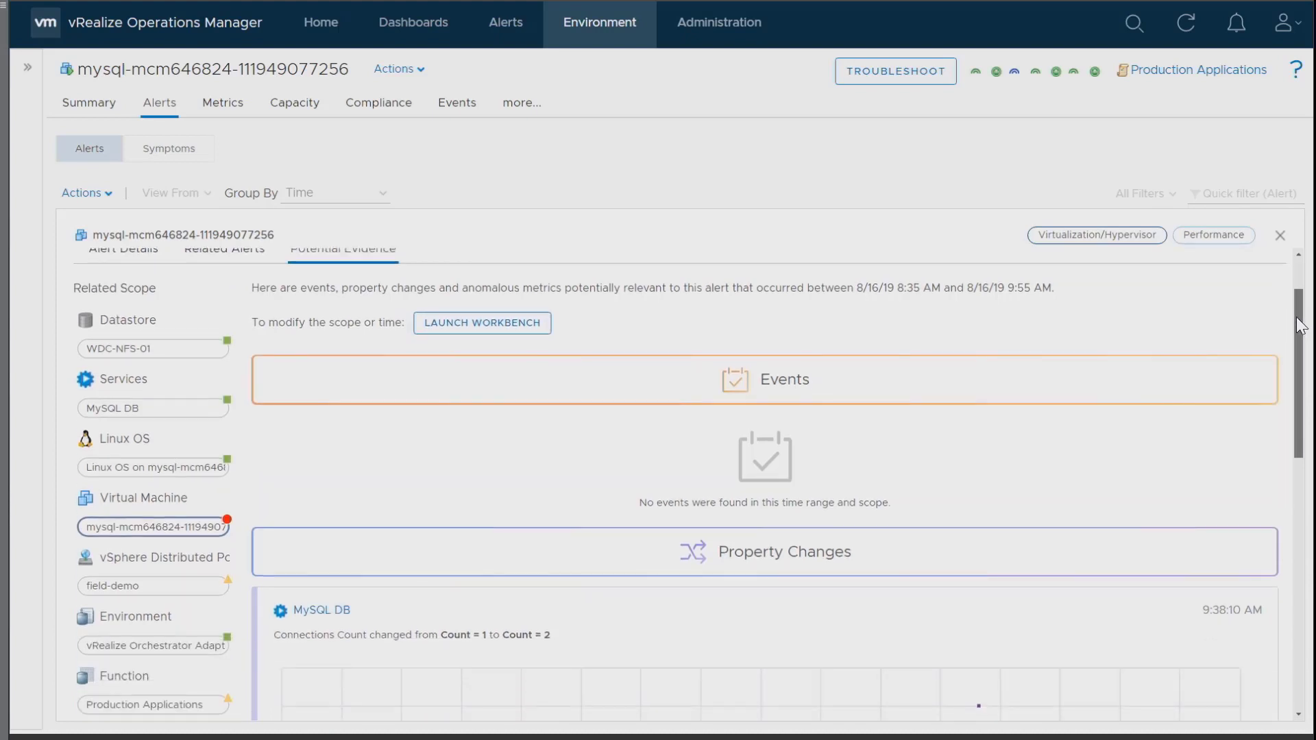
{"action": "scroll", "coordinate": [1300, 323], "scroll_direction": "down", "scroll_amount": 2}
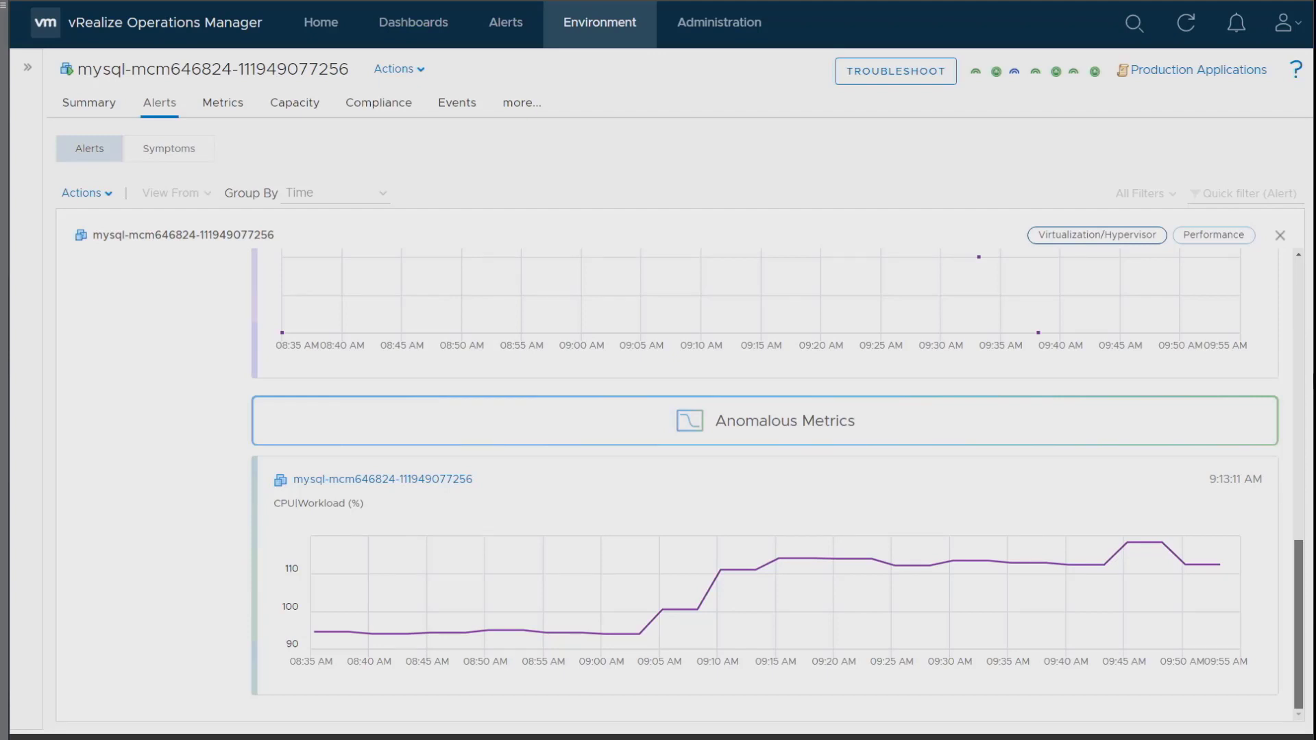
{"action": "scroll", "coordinate": [1301, 395], "scroll_direction": "up", "scroll_amount": 10}
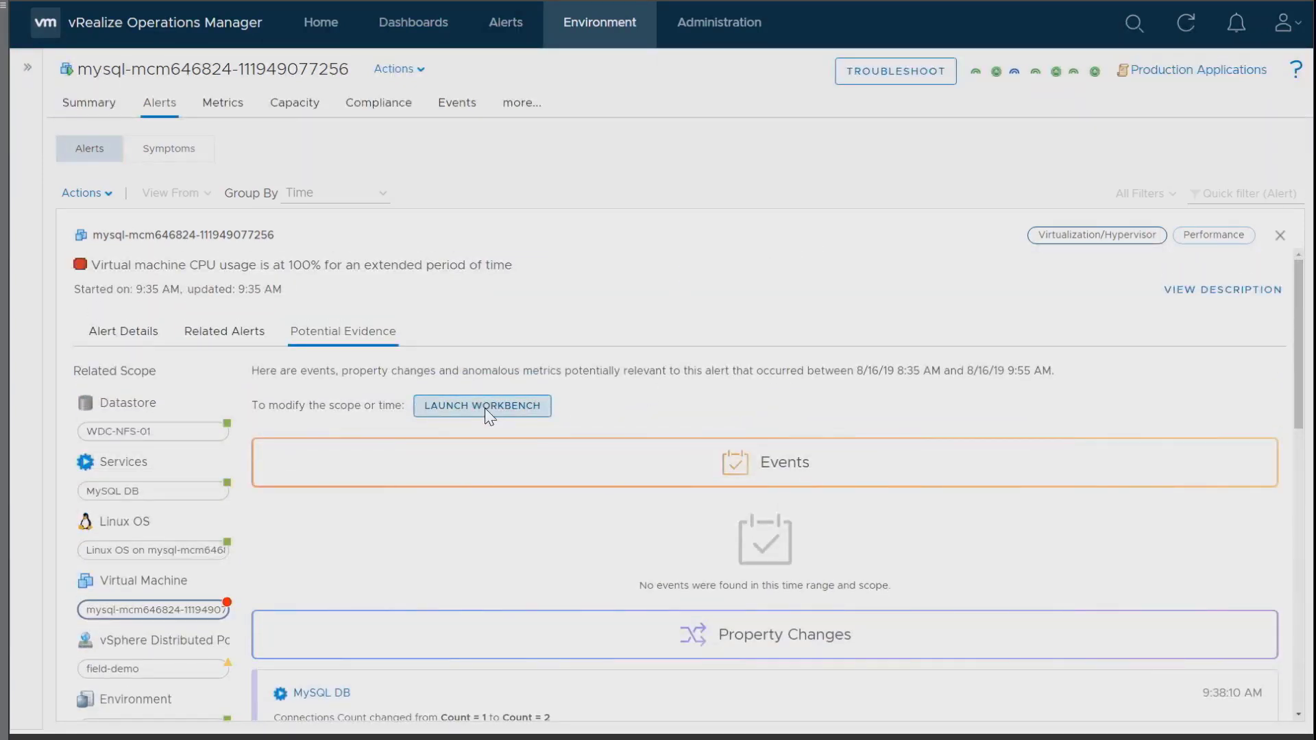
Step: Launch the Troubleshooting Workbench from the alert and widen the evidence to the last 6 hours and a scope of 2 levels
{"action": "left_click", "coordinate": [484, 409]}
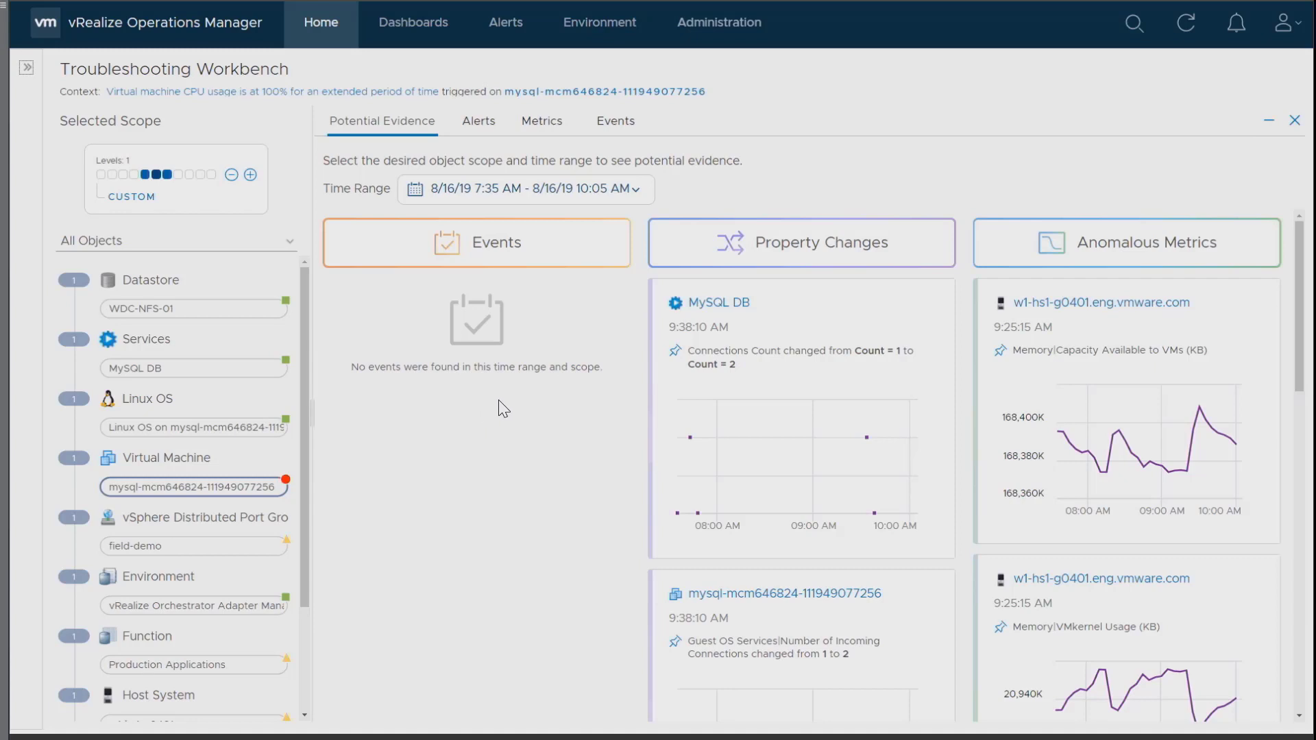
{"action": "left_click", "coordinate": [635, 190]}
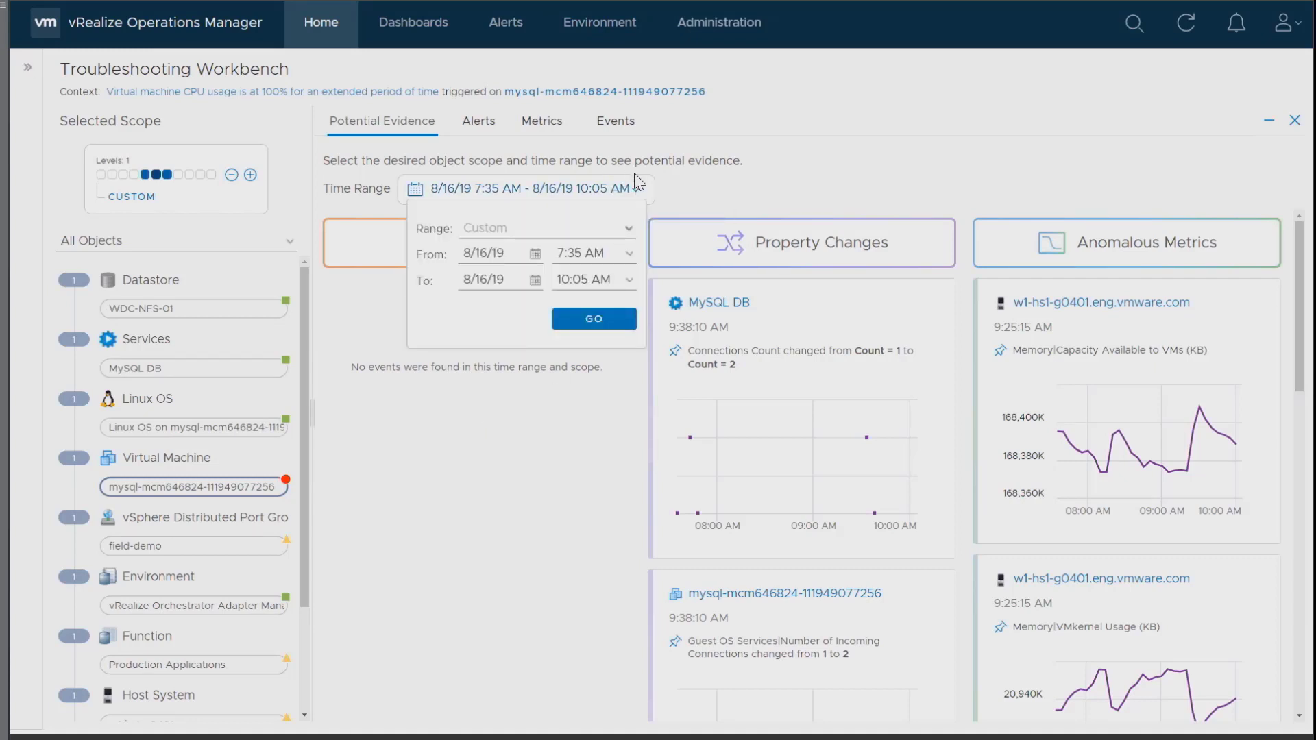
{"action": "left_click", "coordinate": [627, 228]}
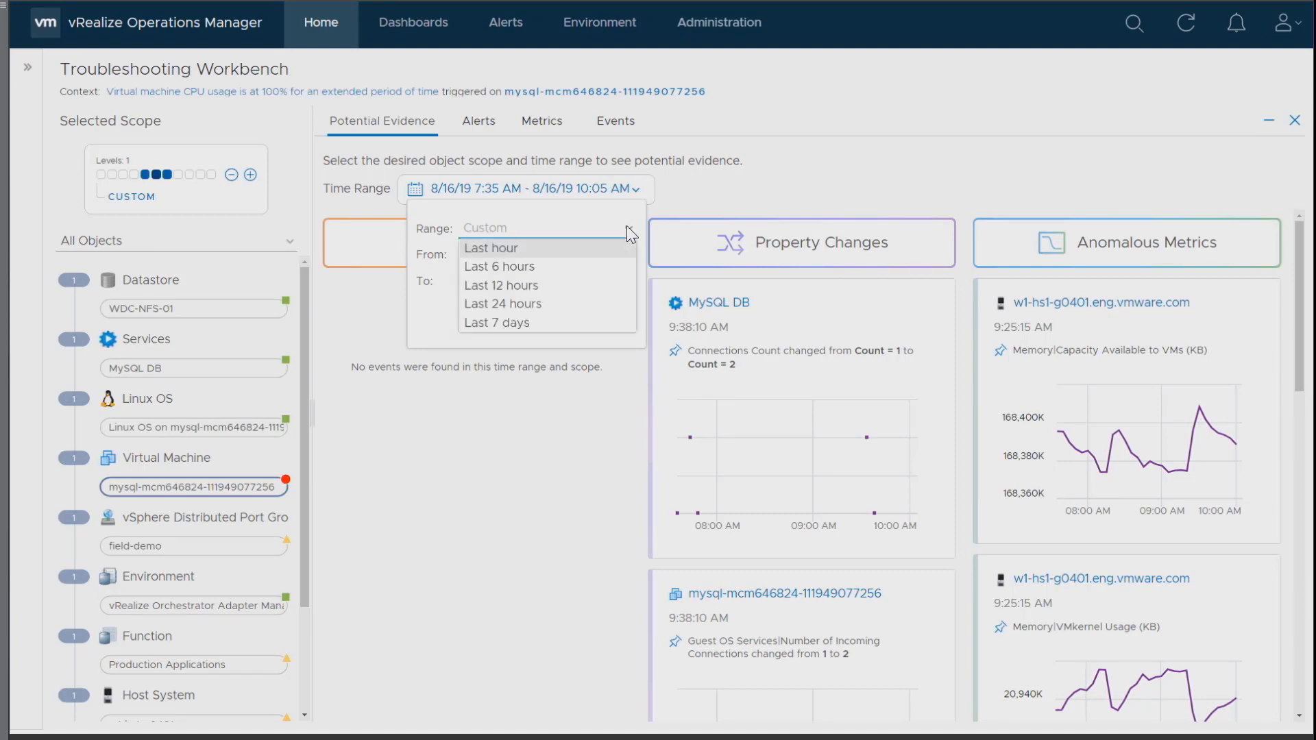
{"action": "left_click", "coordinate": [542, 267]}
{"action": "left_click", "coordinate": [619, 334]}
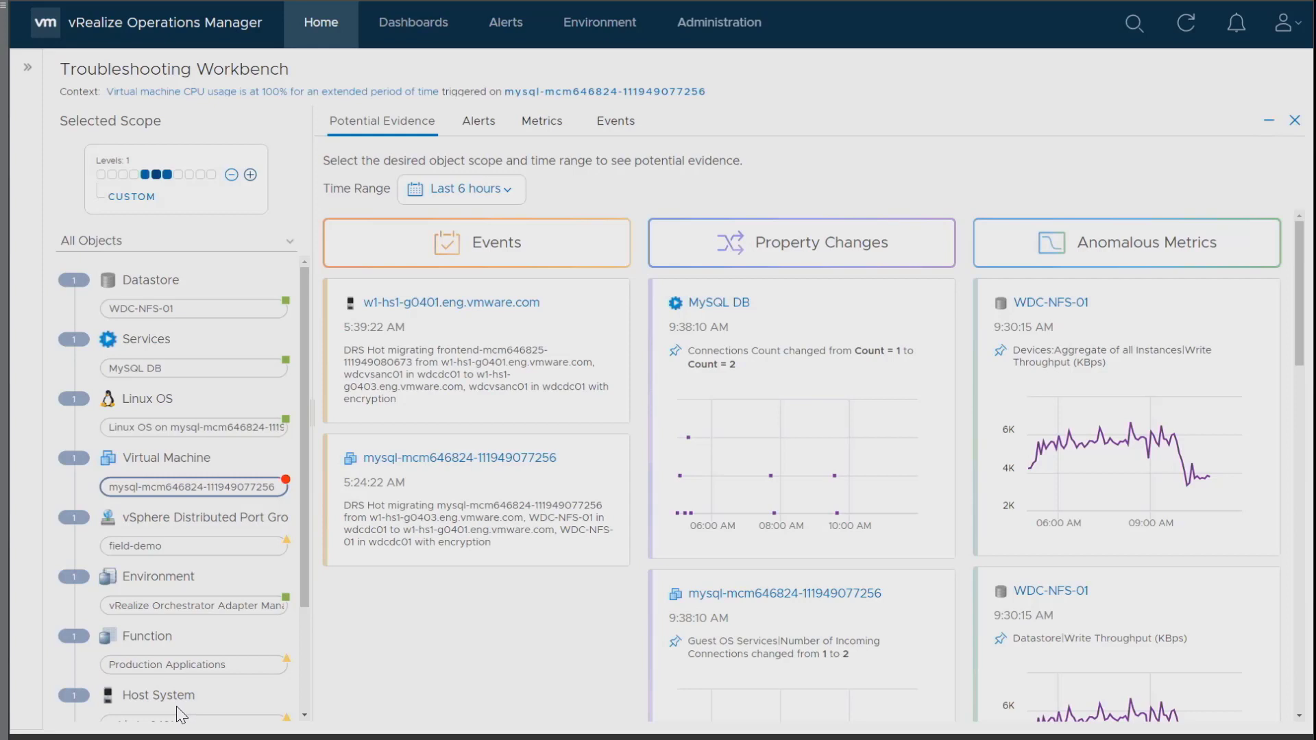
{"action": "left_click", "coordinate": [251, 177]}
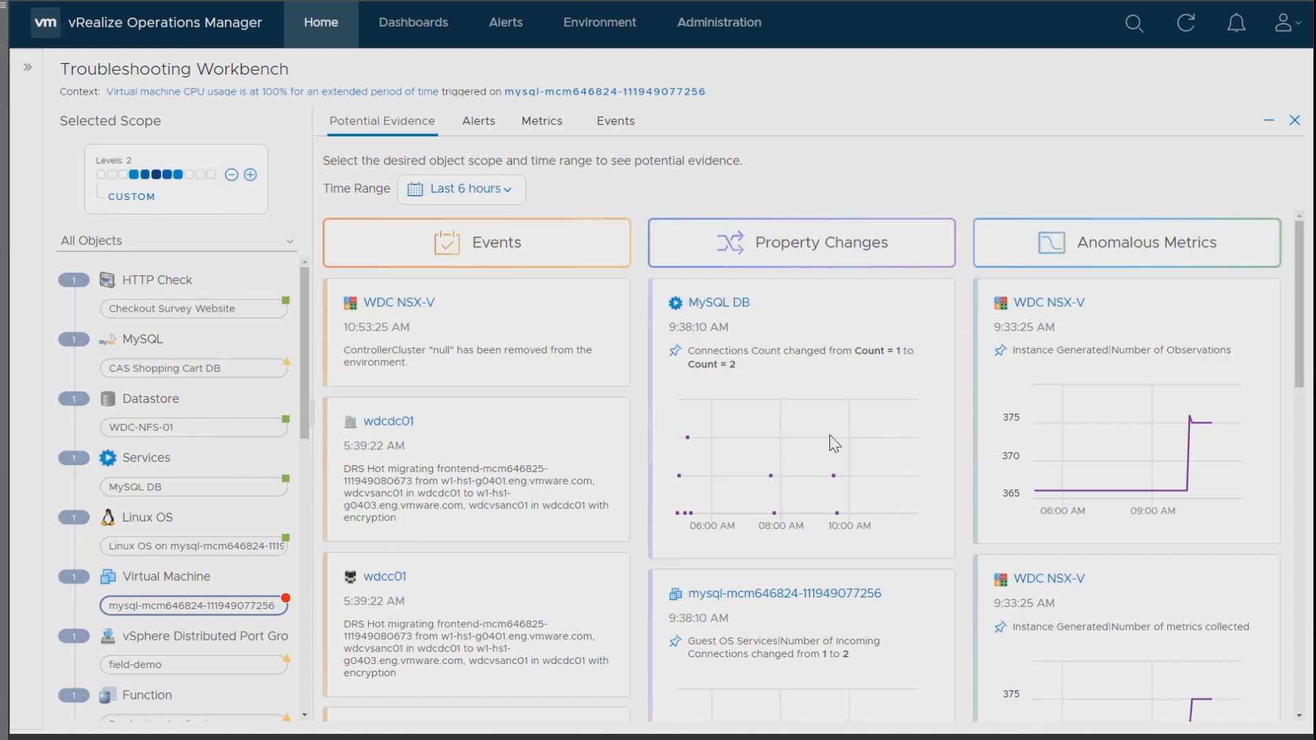
Step: Pin the CAS Shopping Cart DB's Connection count from the anomalous metrics and view its chart among the workbench metrics
{"action": "left_click", "coordinate": [1306, 593]}
{"action": "scroll", "coordinate": [1302, 590], "scroll_direction": "down", "scroll_amount": 10}
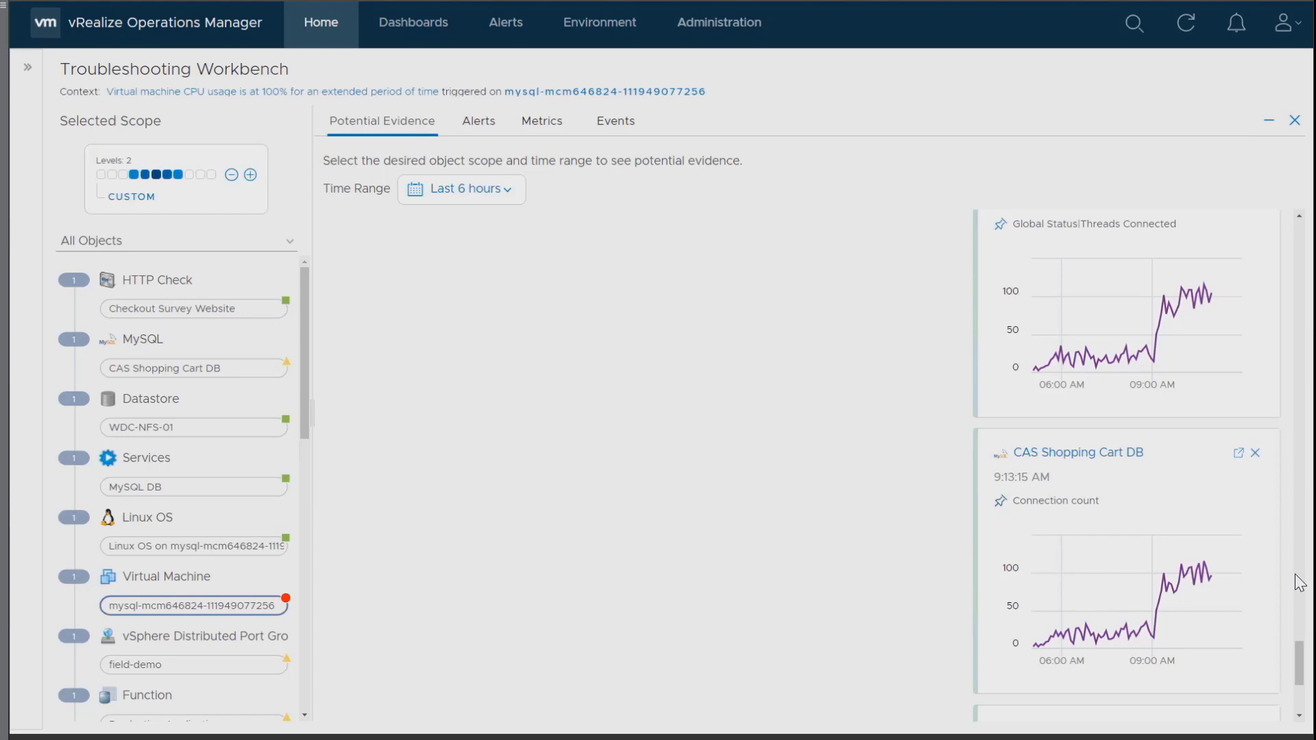
{"action": "left_click", "coordinate": [1001, 501]}
{"action": "left_click", "coordinate": [557, 125]}
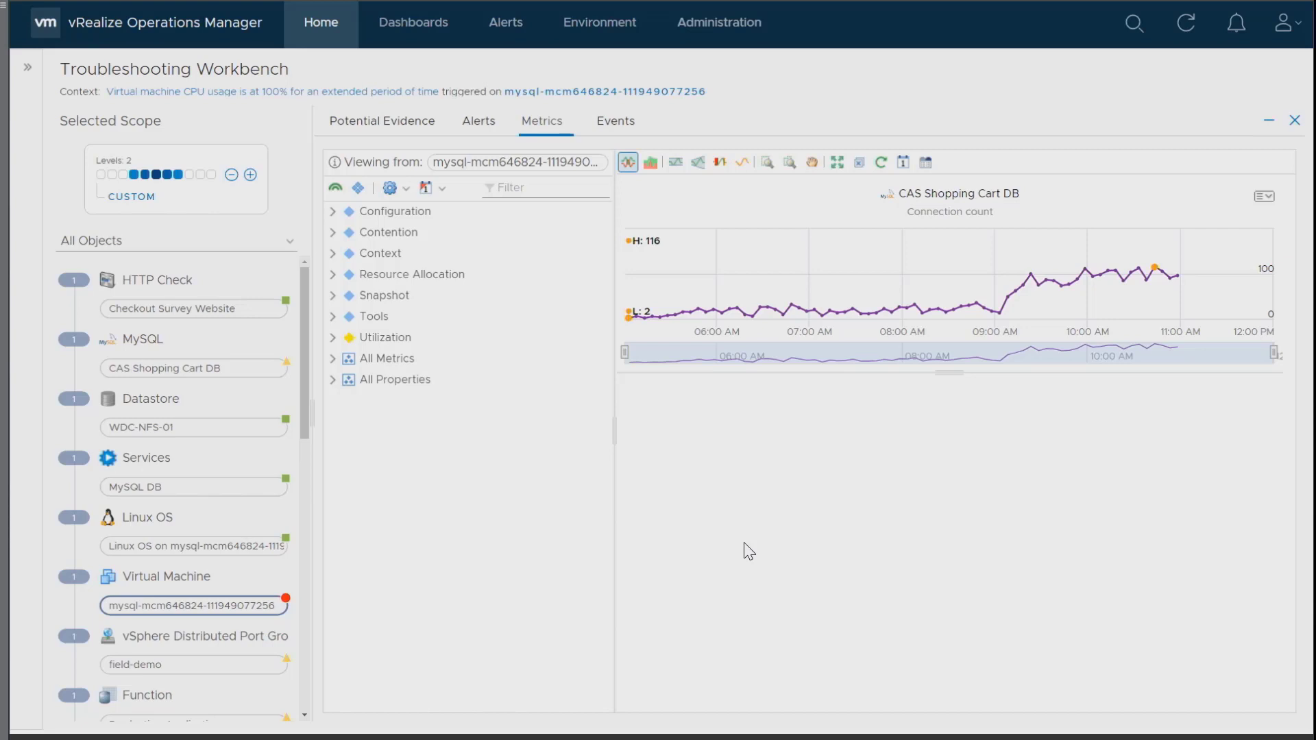
Step: Add charts of the virtual machine's CPU|Usage (%) and CPU|Demand (%) utilization metrics below the connection count
{"action": "left_click", "coordinate": [330, 338]}
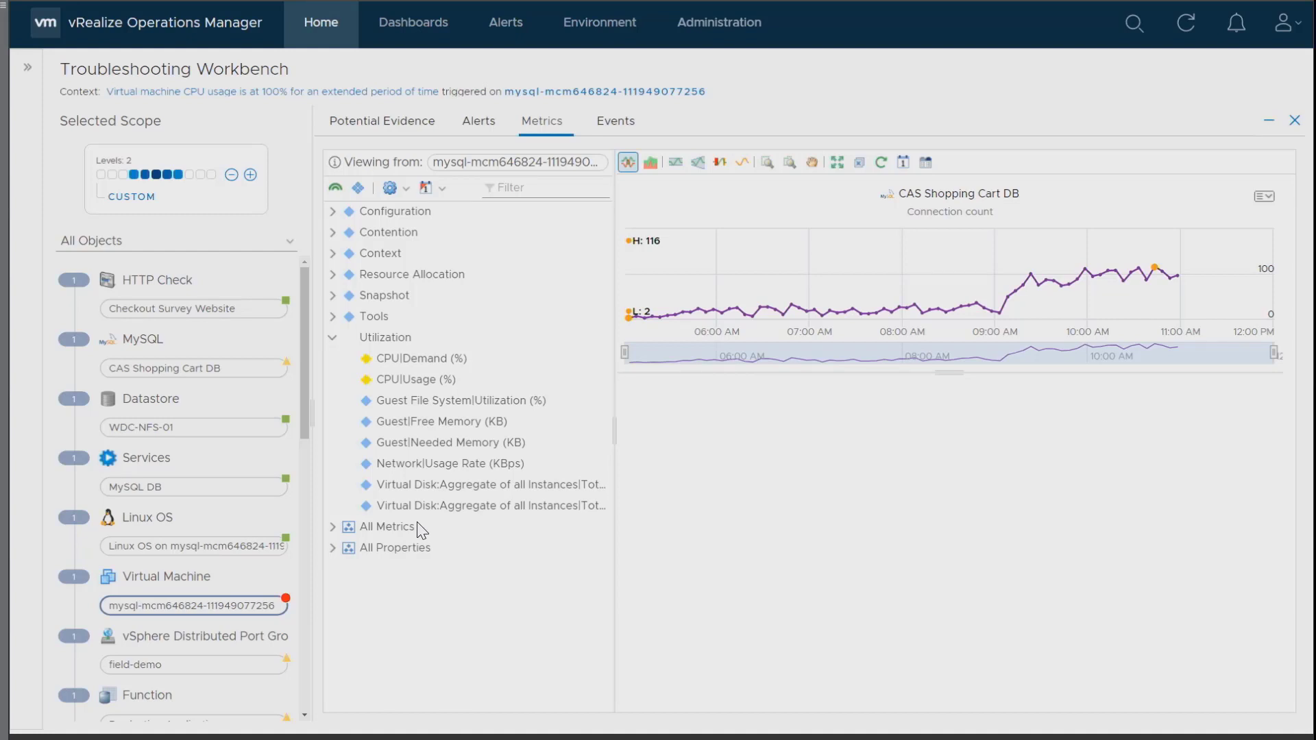
{"action": "left_click", "coordinate": [414, 380]}
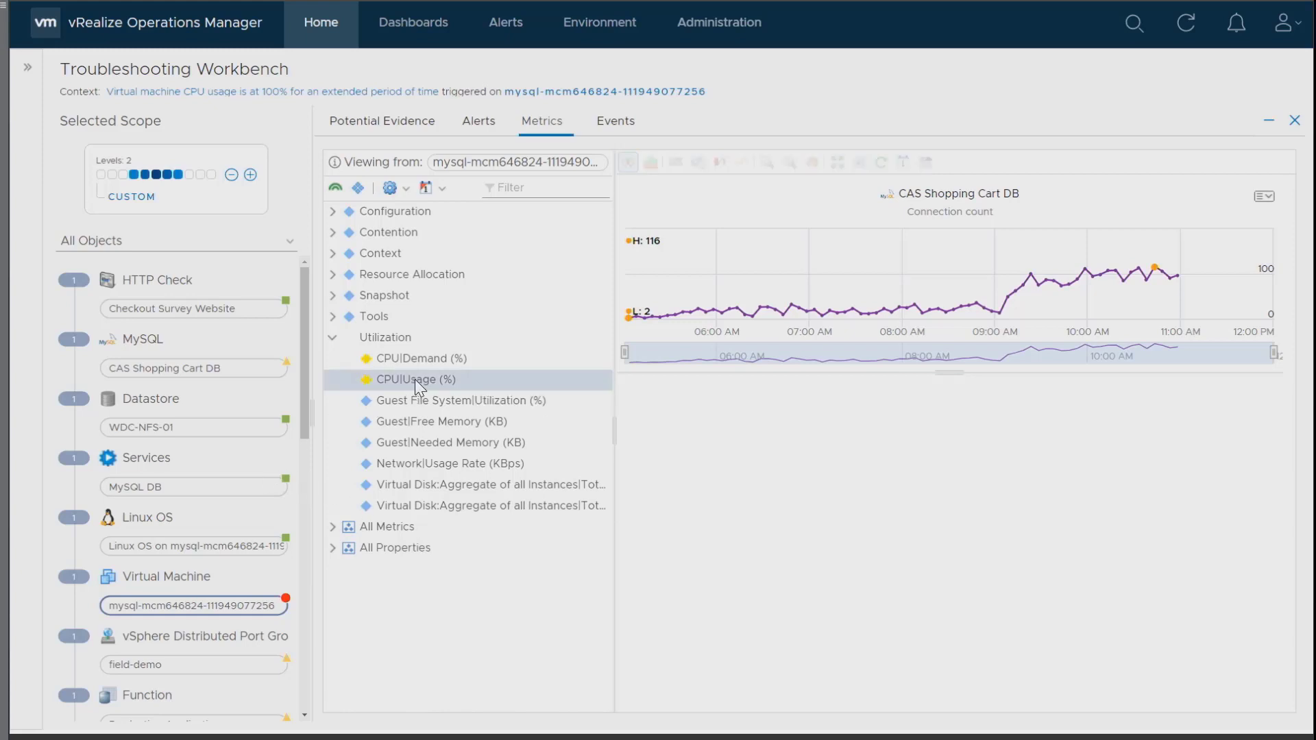
{"action": "left_click", "coordinate": [425, 359]}
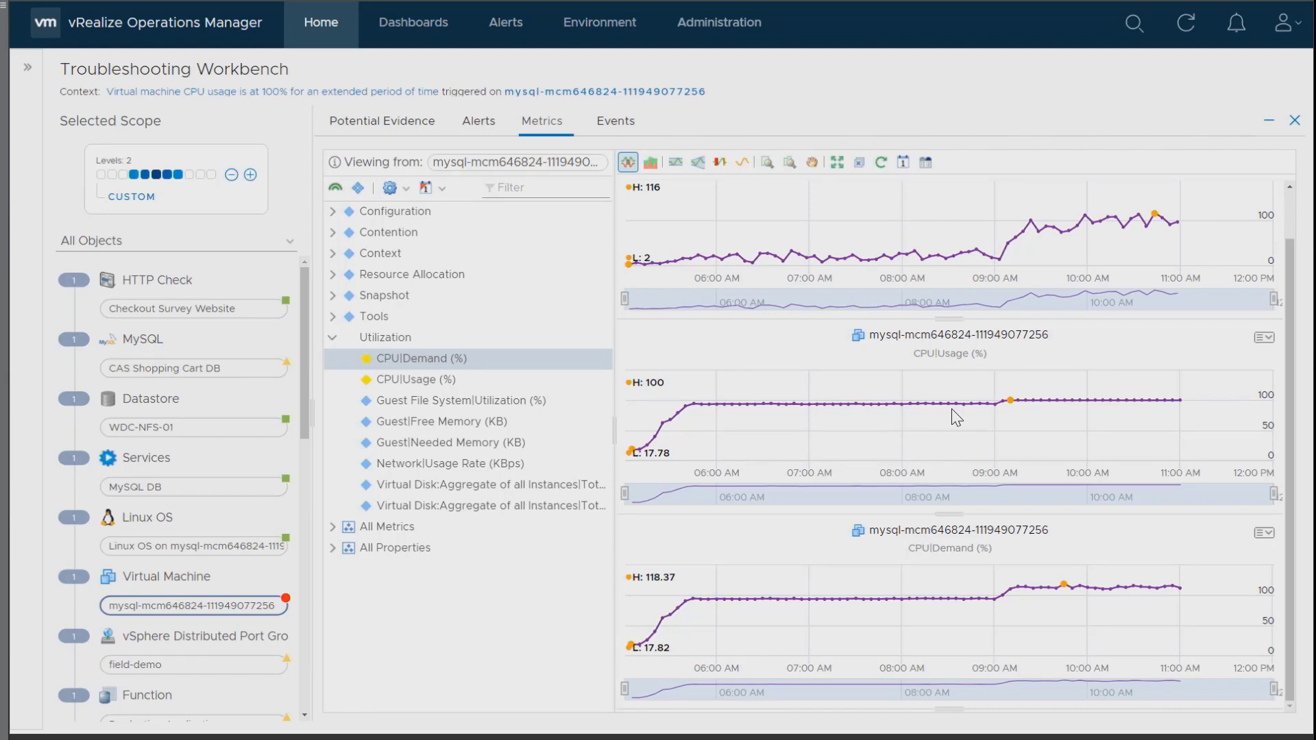
Step: Set the mysql virtual machine's CPU count to 6 with power off allowed, and begin the action
{"action": "left_click", "coordinate": [644, 92]}
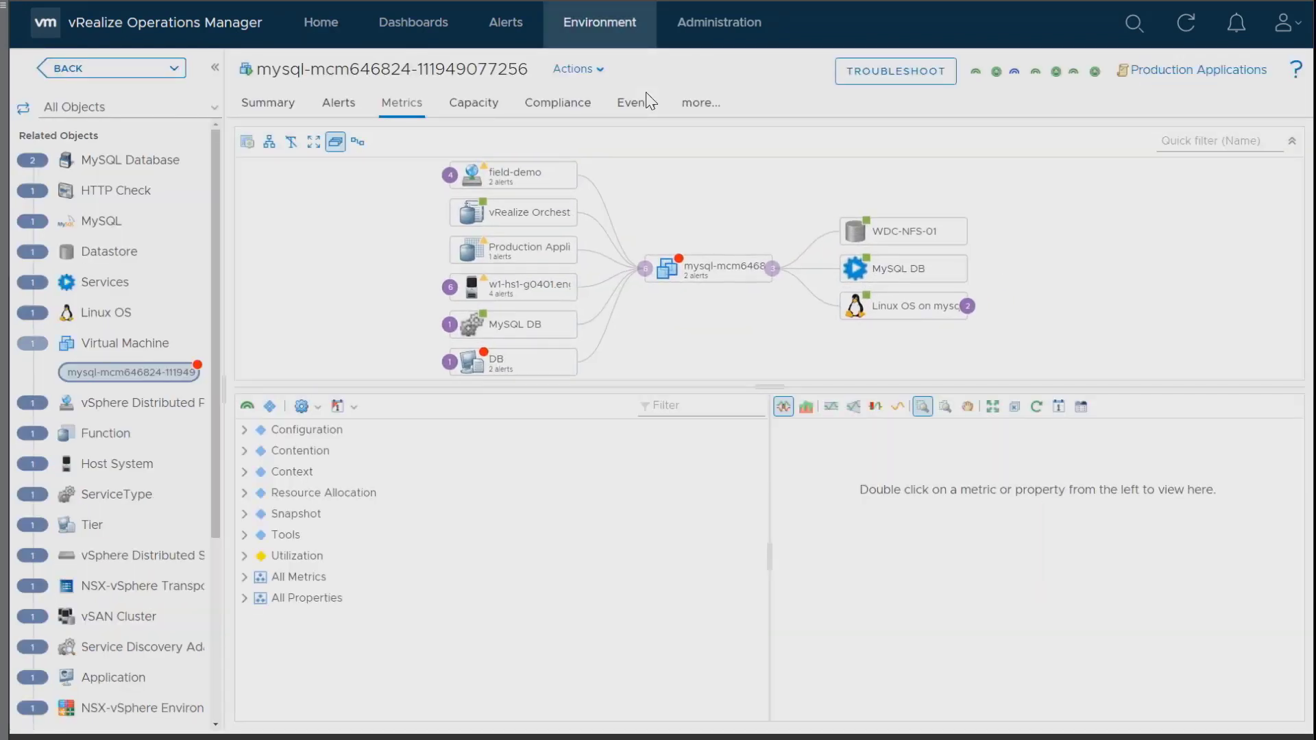
{"action": "left_click", "coordinate": [597, 71]}
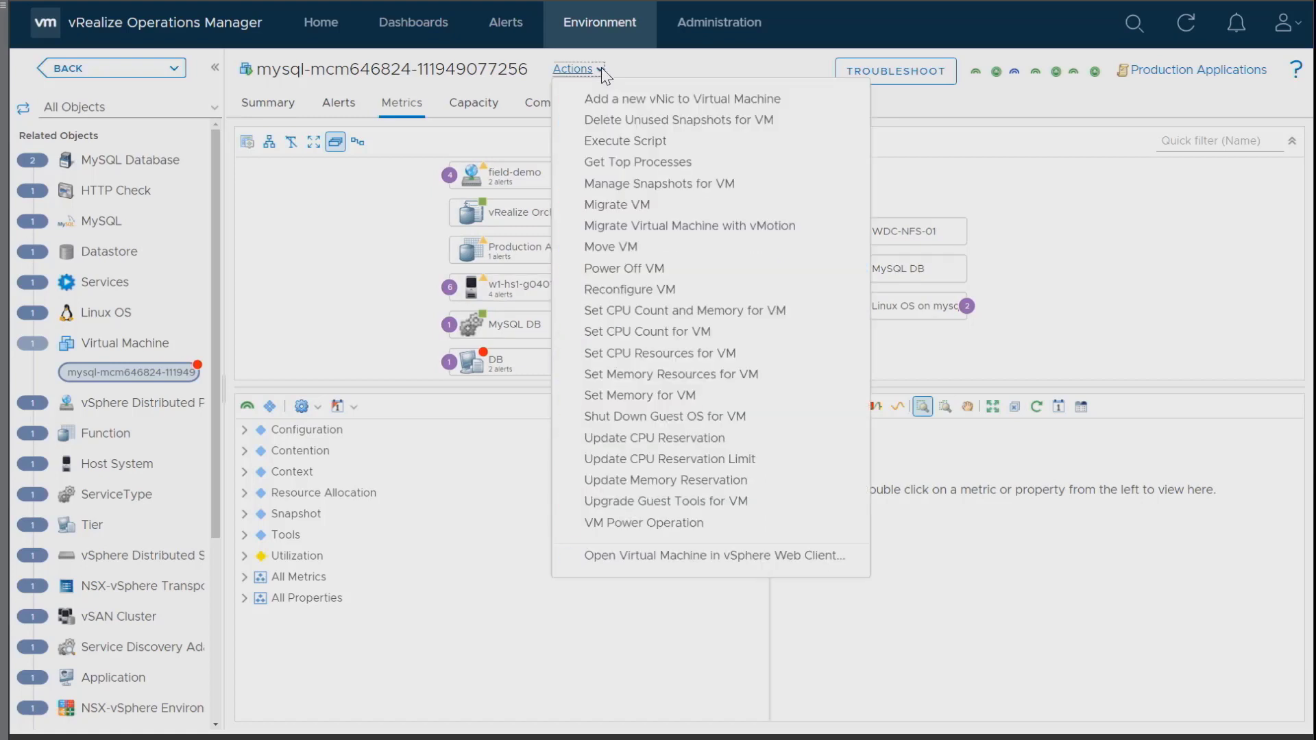
{"action": "left_click", "coordinate": [647, 334]}
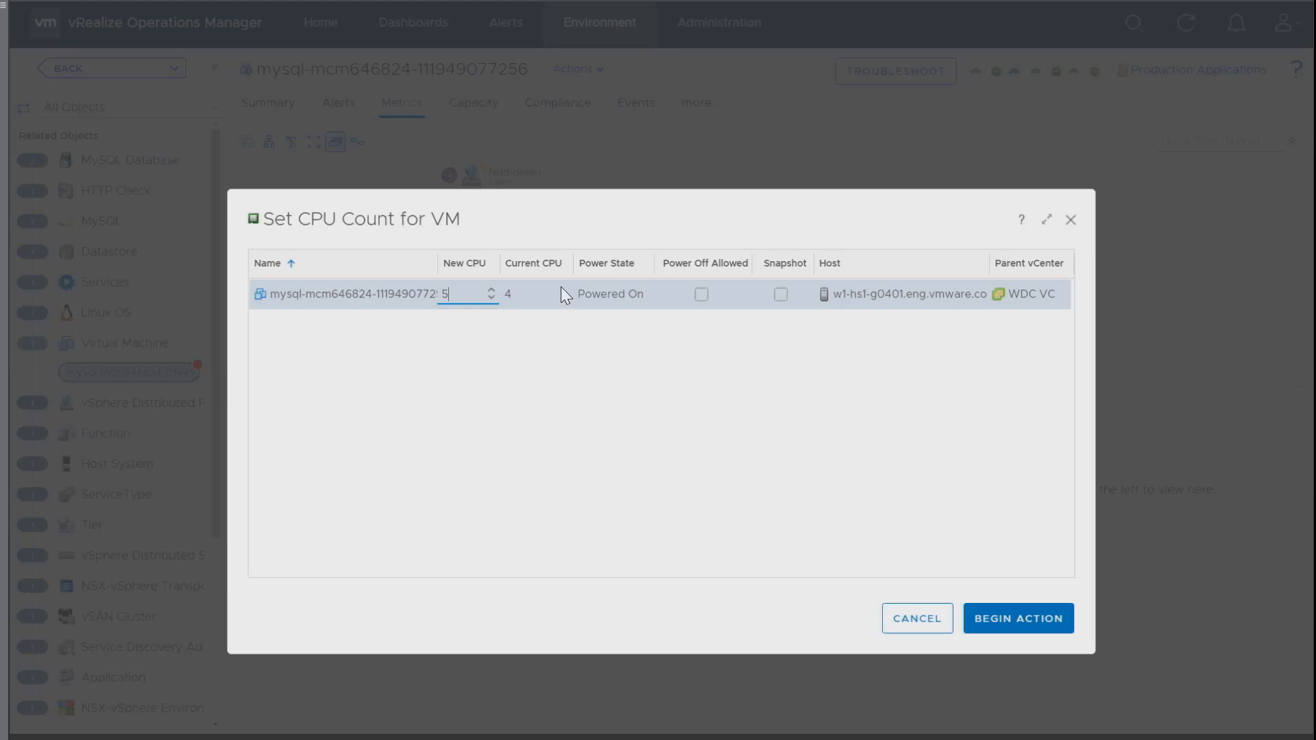
{"action": "left_click", "coordinate": [491, 288]}
{"action": "left_click", "coordinate": [701, 294]}
{"action": "left_click", "coordinate": [1007, 625]}
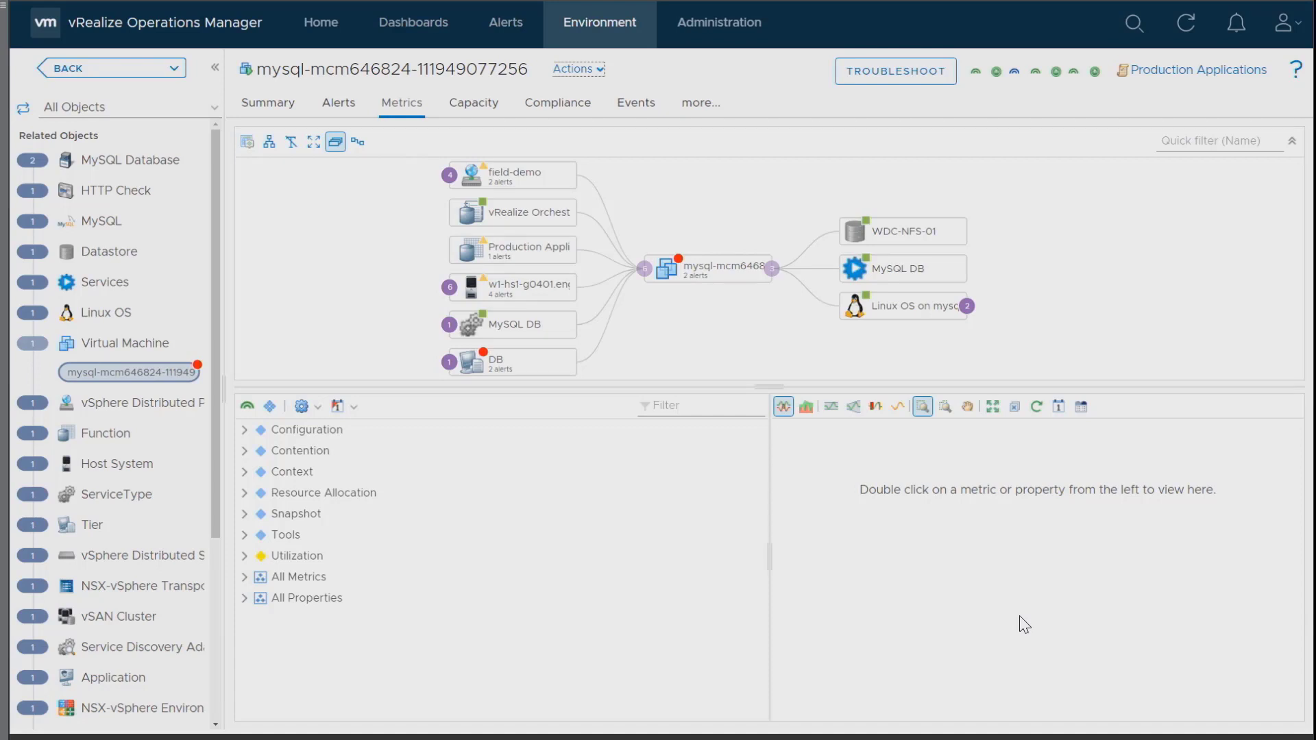
Step: Check the virtual machine's CPU alert, then start troubleshooting the machine and narrow the selected scope to level 0
{"action": "left_click", "coordinate": [331, 104]}
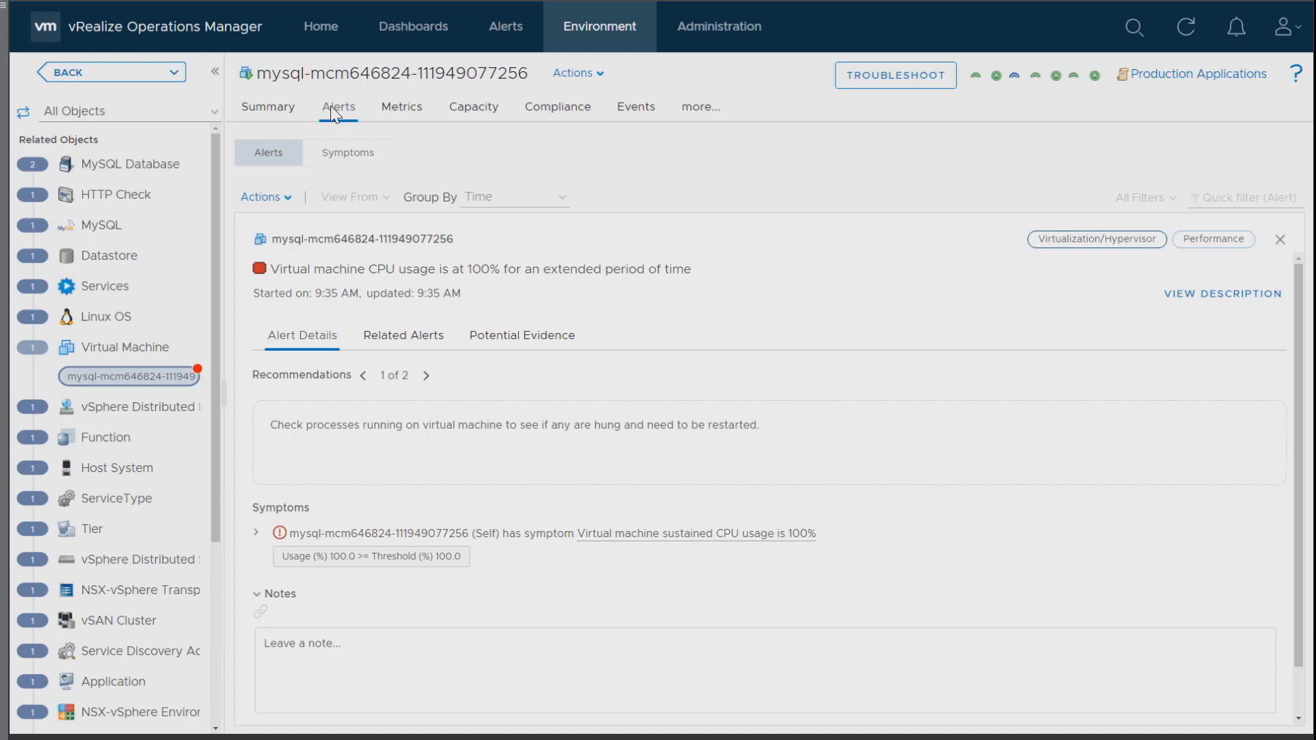
{"action": "left_click", "coordinate": [892, 77]}
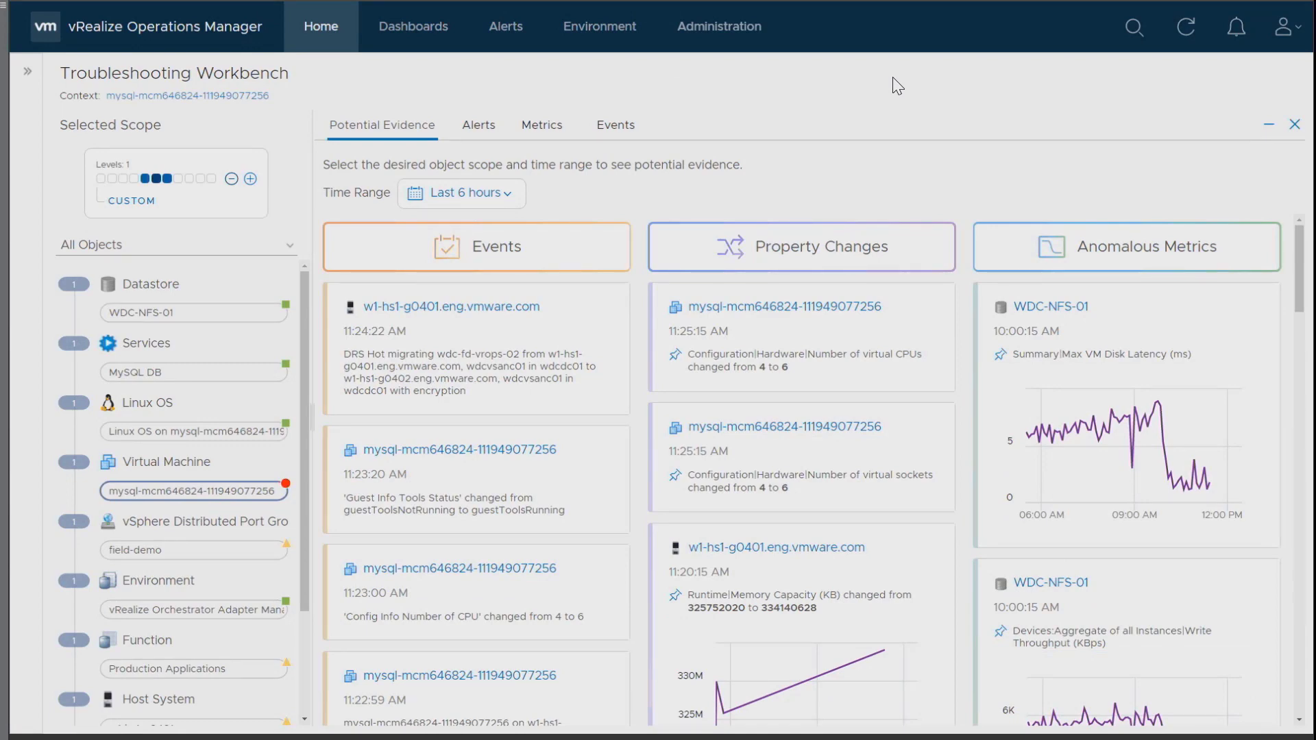
{"action": "left_click", "coordinate": [231, 180]}
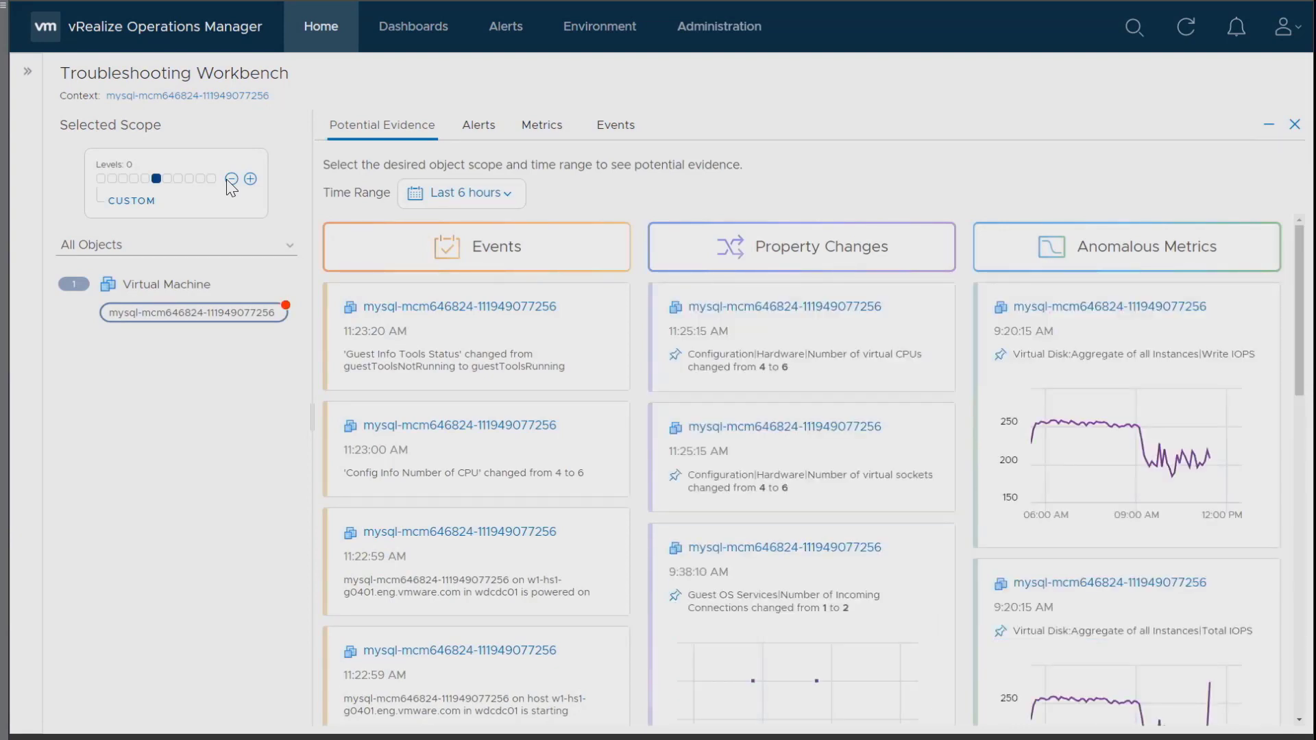
Step: Pin the virtual machine's Guest|CPU Queue from the anomalous metrics and view its chart among the workbench metrics
{"action": "left_click", "coordinate": [1301, 483]}
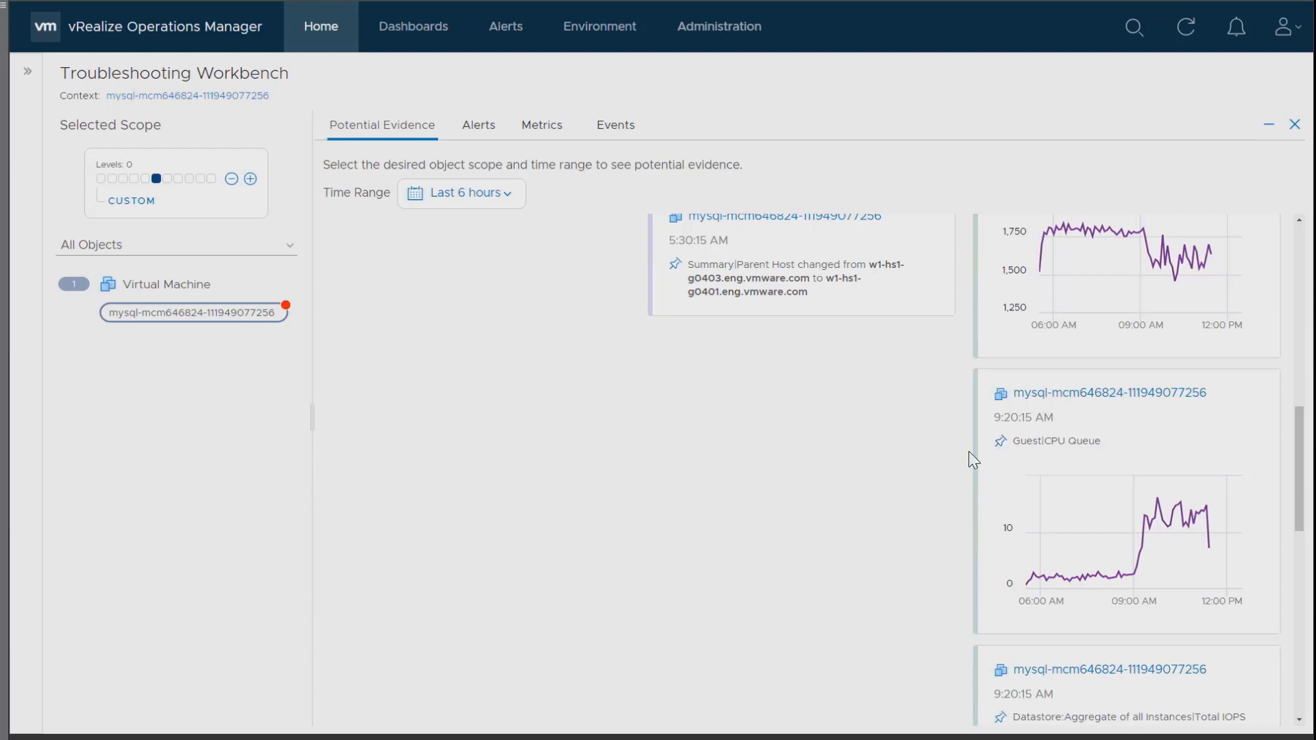
{"action": "left_click", "coordinate": [1000, 444]}
{"action": "left_click", "coordinate": [548, 125]}
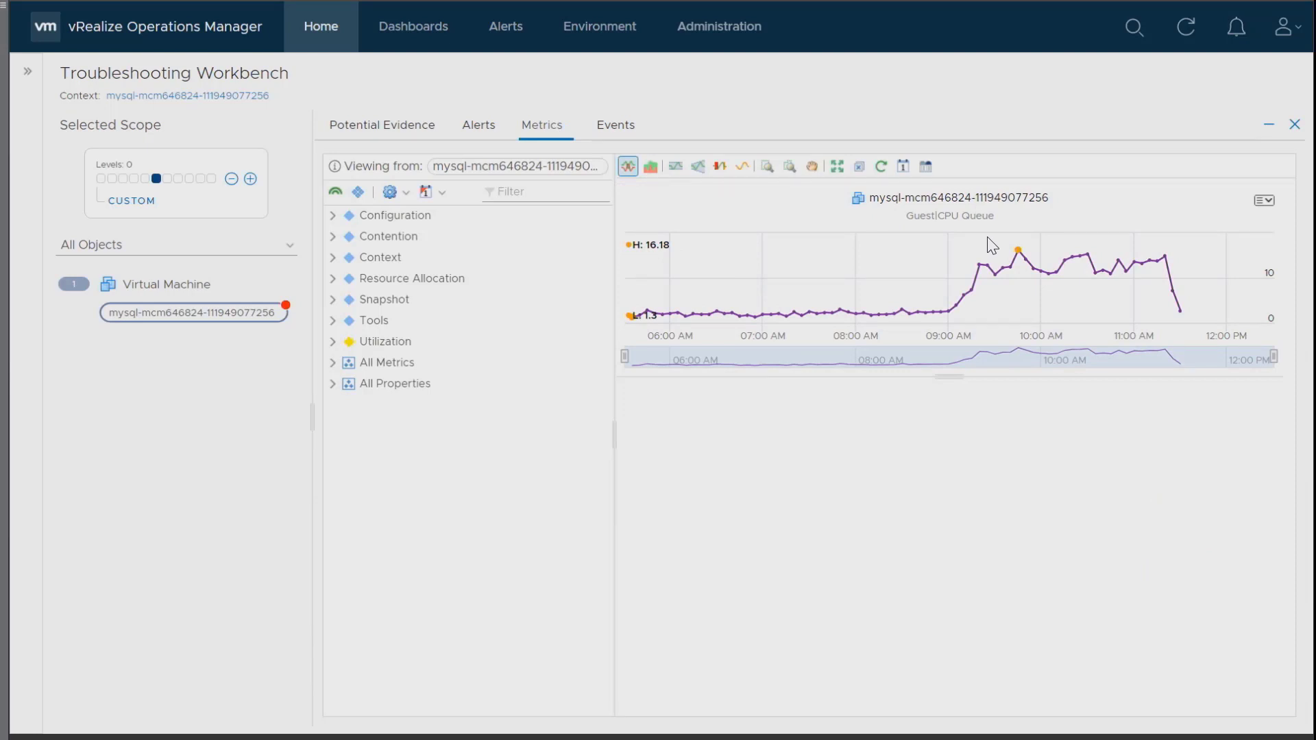
Step: Correlate Guest|CPU Queue with all self-metrics, and pin the correlated CPU|Demand (%) and Datastore|Write IOPS charts to the workbench
{"action": "left_click", "coordinate": [1269, 203]}
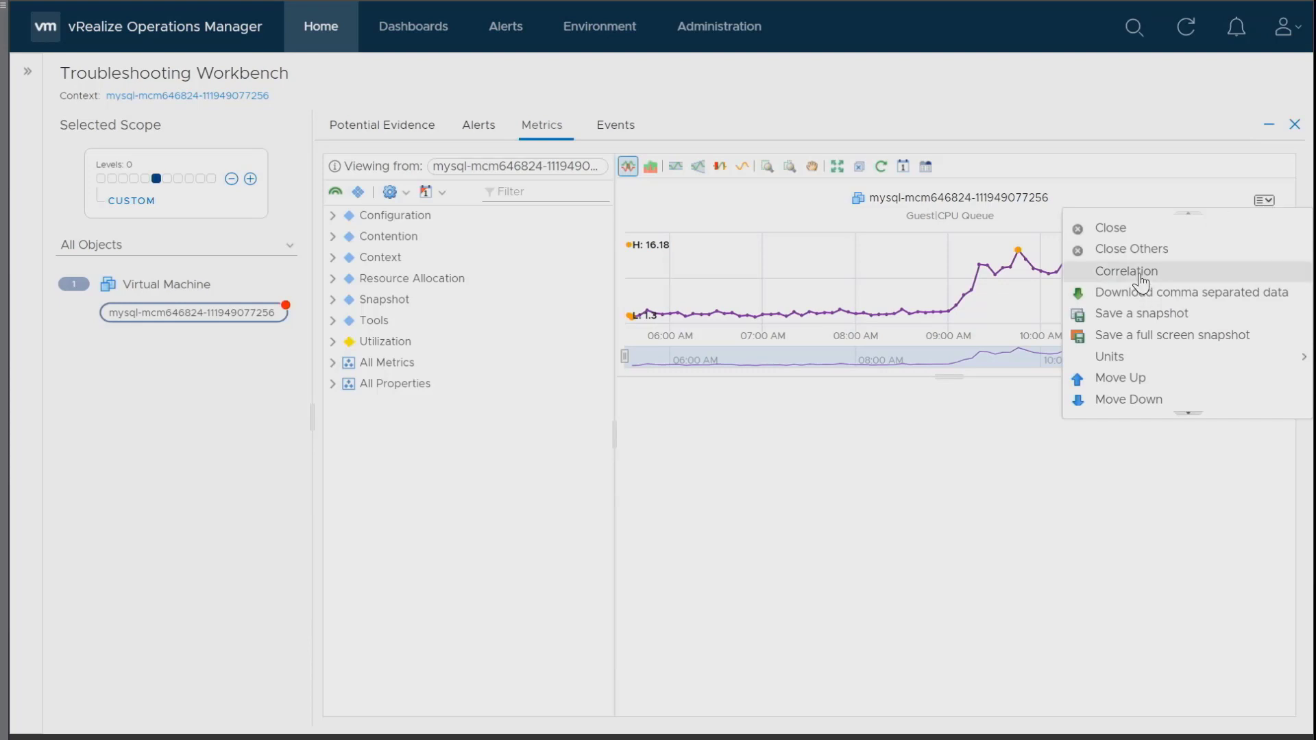
{"action": "mouse_move", "coordinate": [1124, 271]}
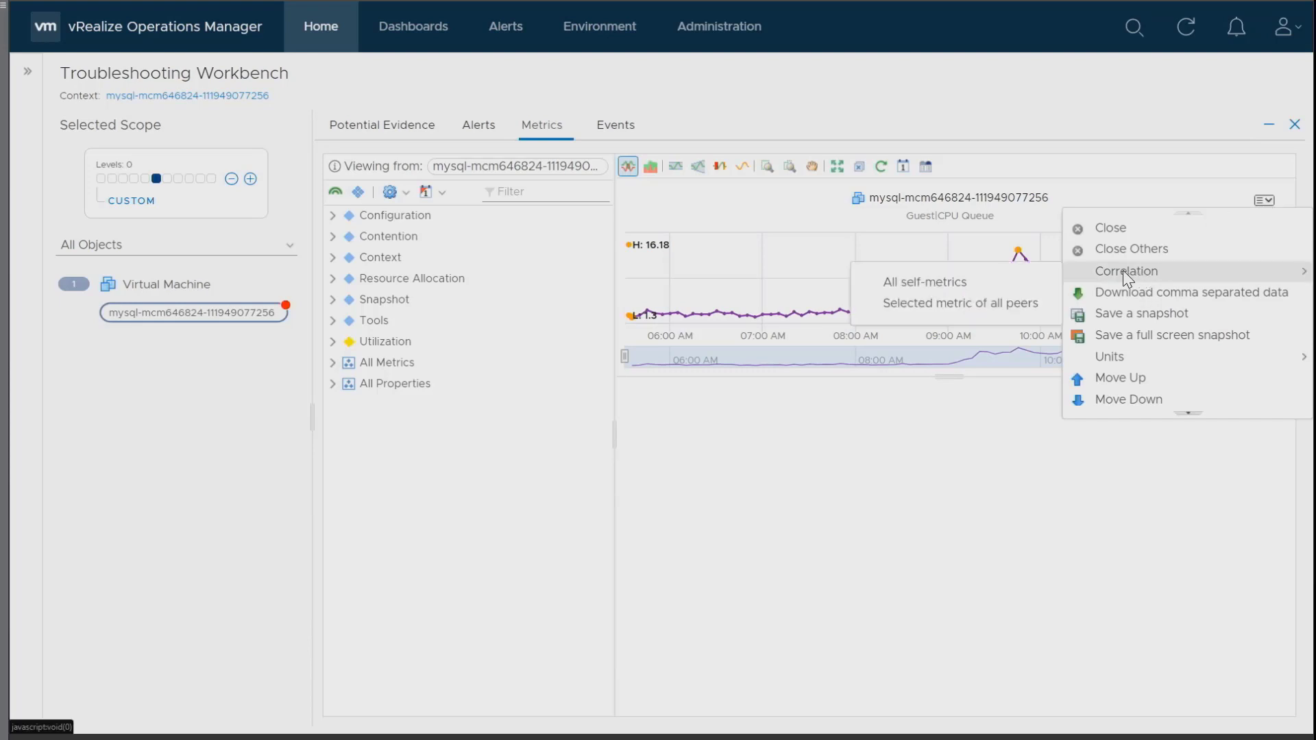
{"action": "left_click", "coordinate": [987, 288]}
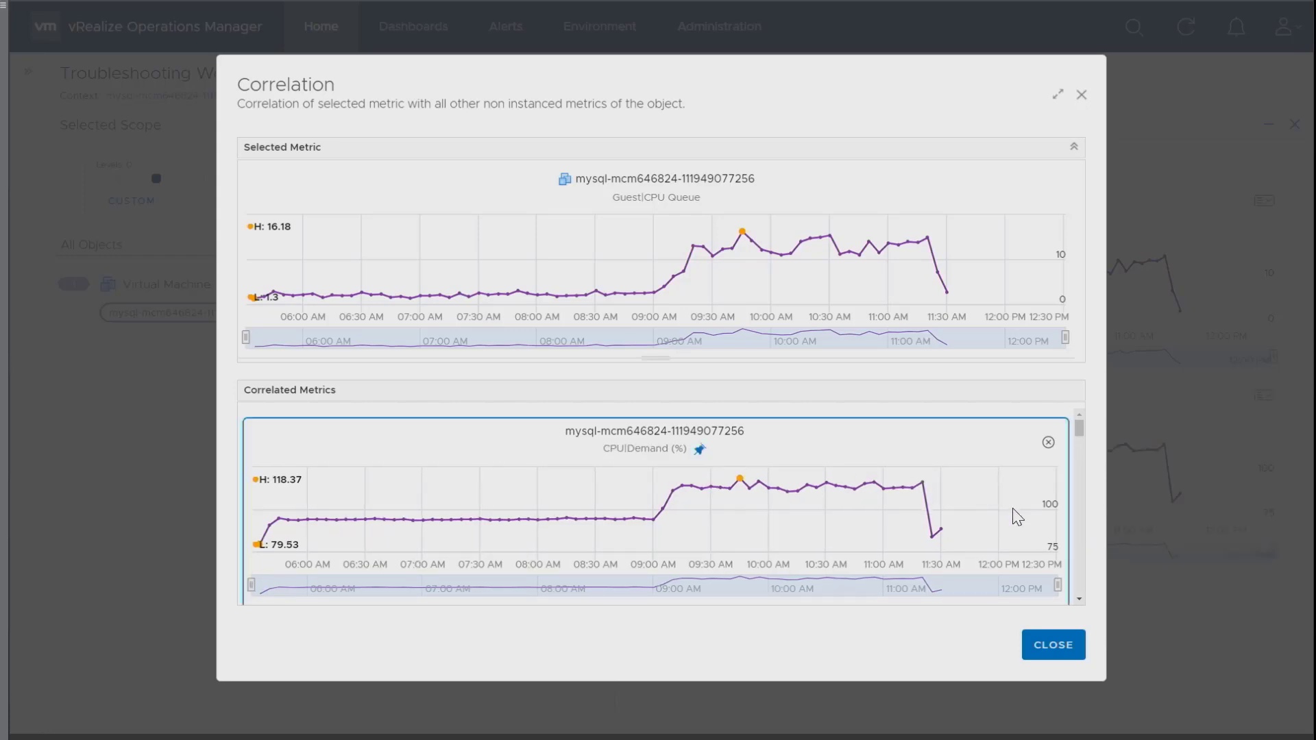
{"action": "scroll", "coordinate": [1081, 538], "scroll_direction": "down", "scroll_amount": 2}
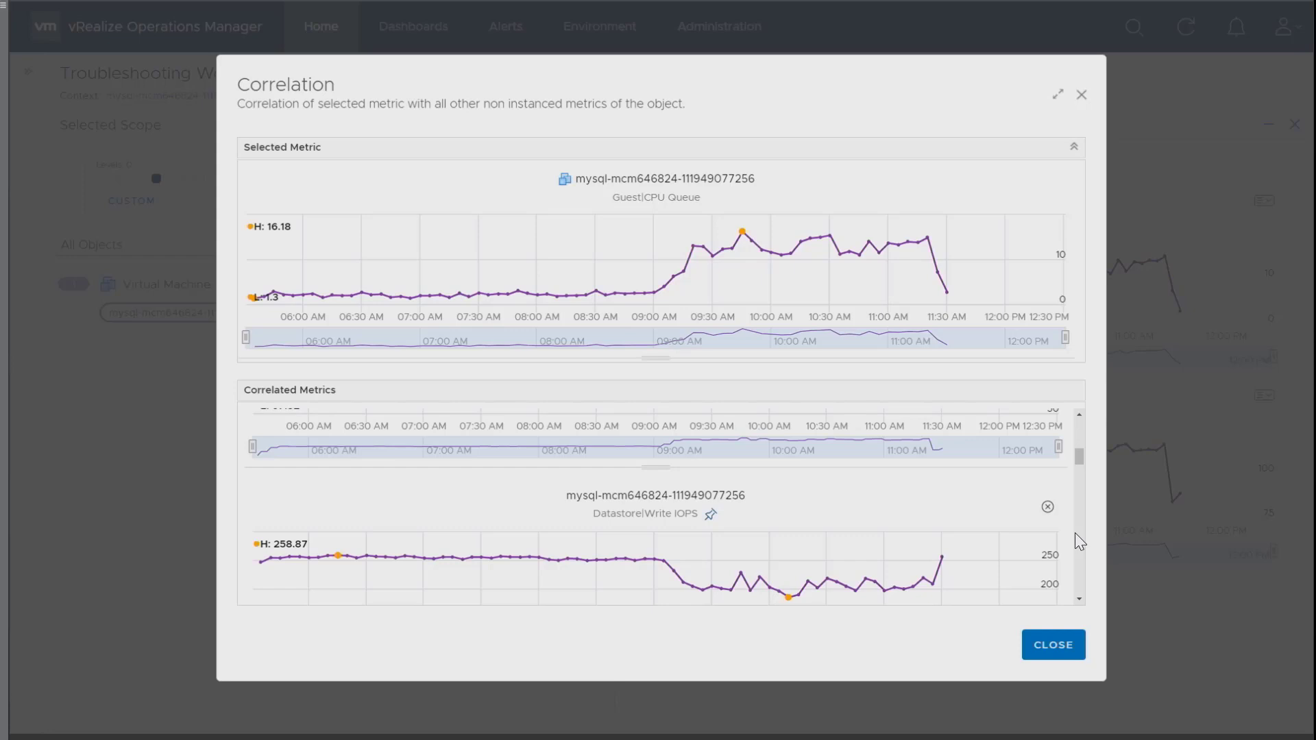
{"action": "left_click", "coordinate": [709, 513]}
{"action": "left_click", "coordinate": [1053, 648]}
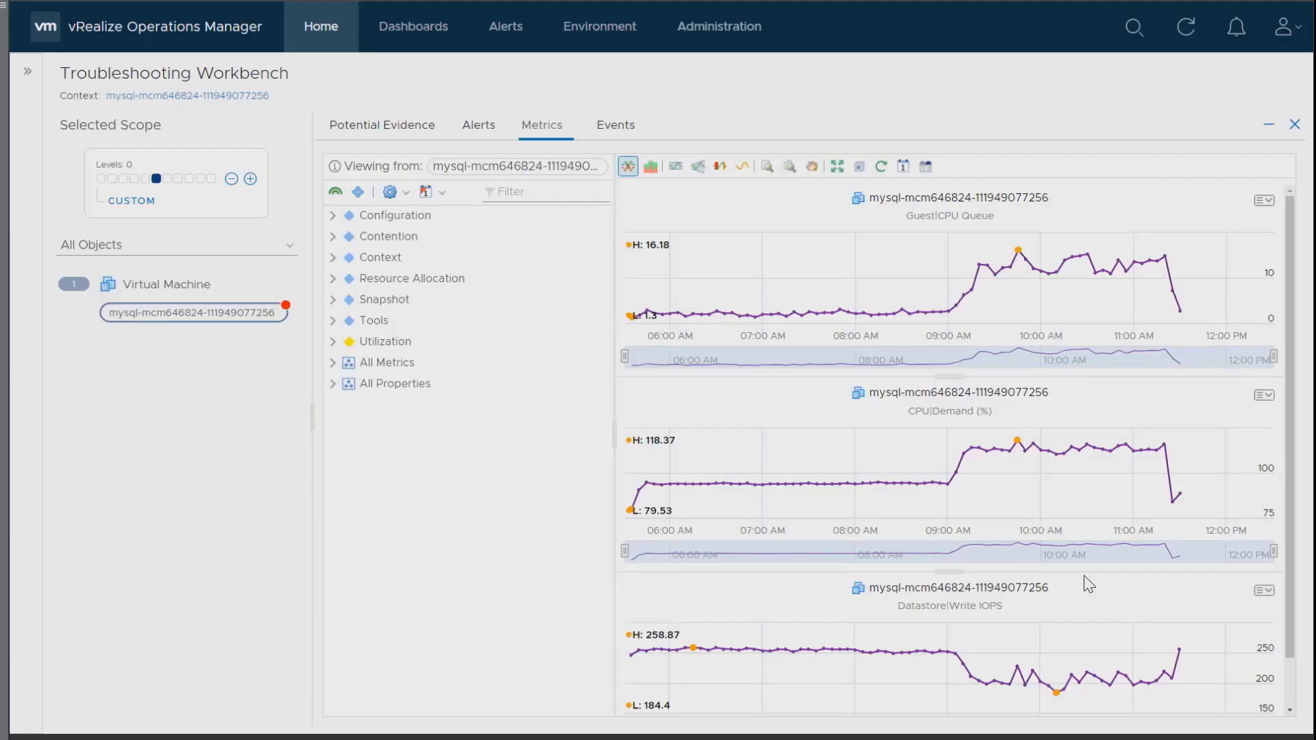